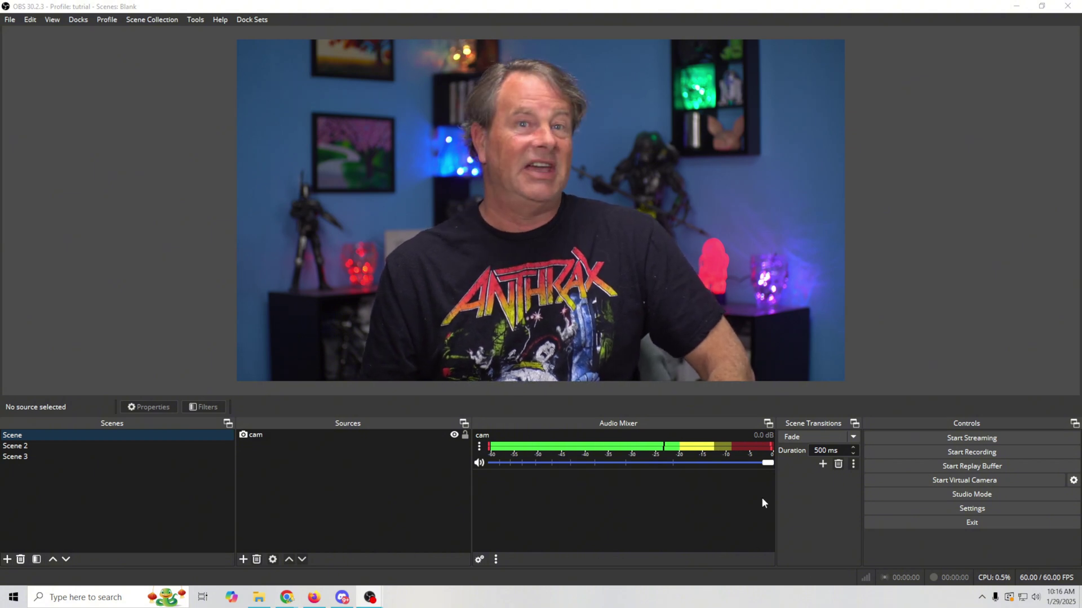
# Step: Lower the cam volume to about -5.5 dB and, in Scene 2, the Media Source volume to about -25.1 dB
pyautogui.moveTo(767, 466); pyautogui.dragTo(705, 469)
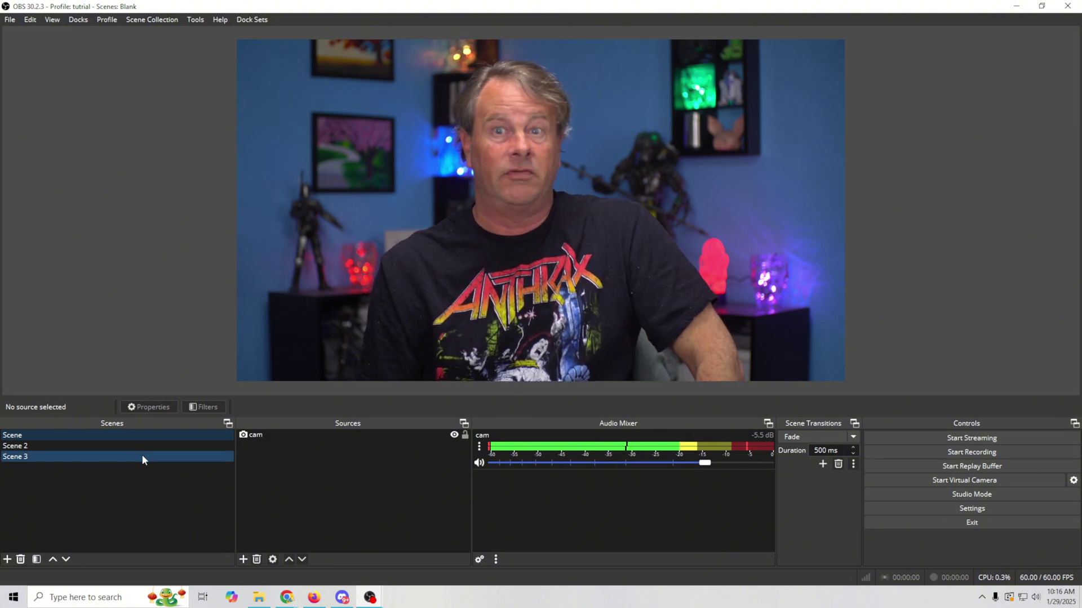
pyautogui.click(145, 447)
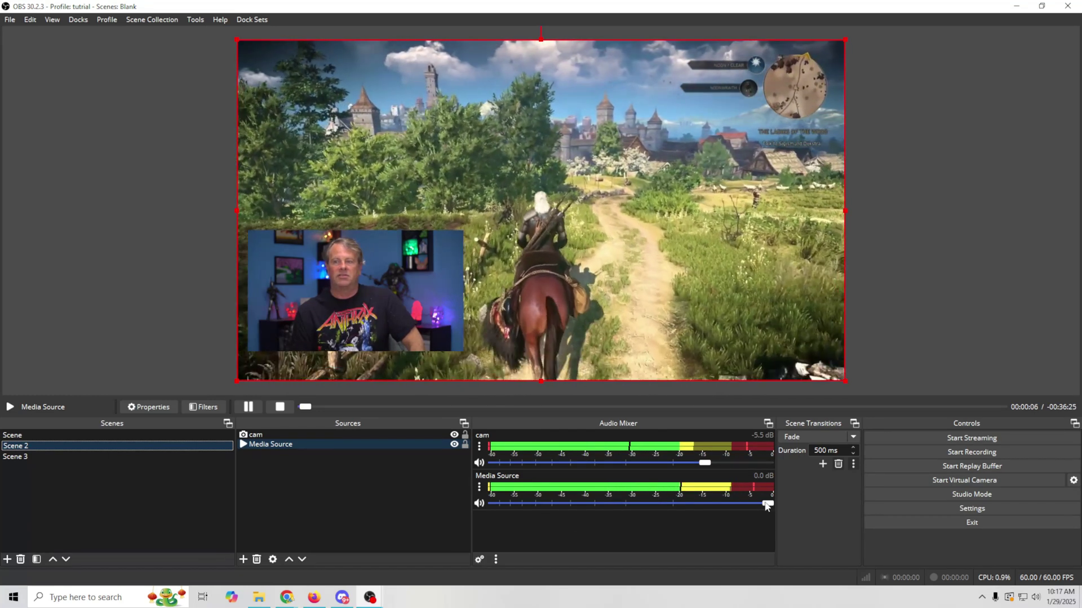
pyautogui.moveTo(769, 504); pyautogui.dragTo(610, 495)
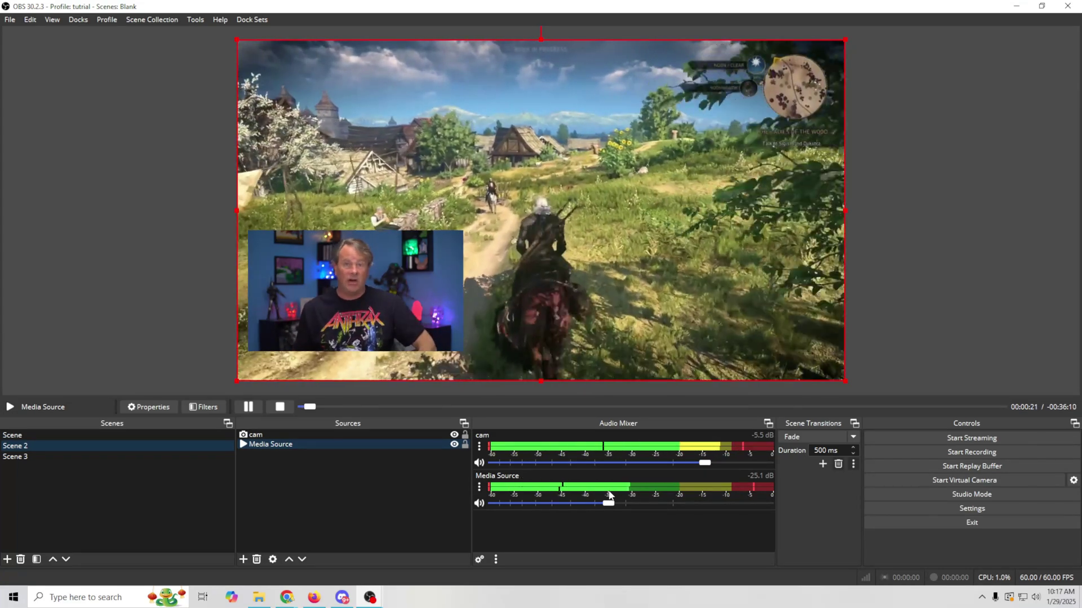
# Step: Set the audio monitoring device to Headset Earphone (Zone Wireless Plus) and apply the settings
pyautogui.click(970, 508)
pyautogui.click(292, 179)
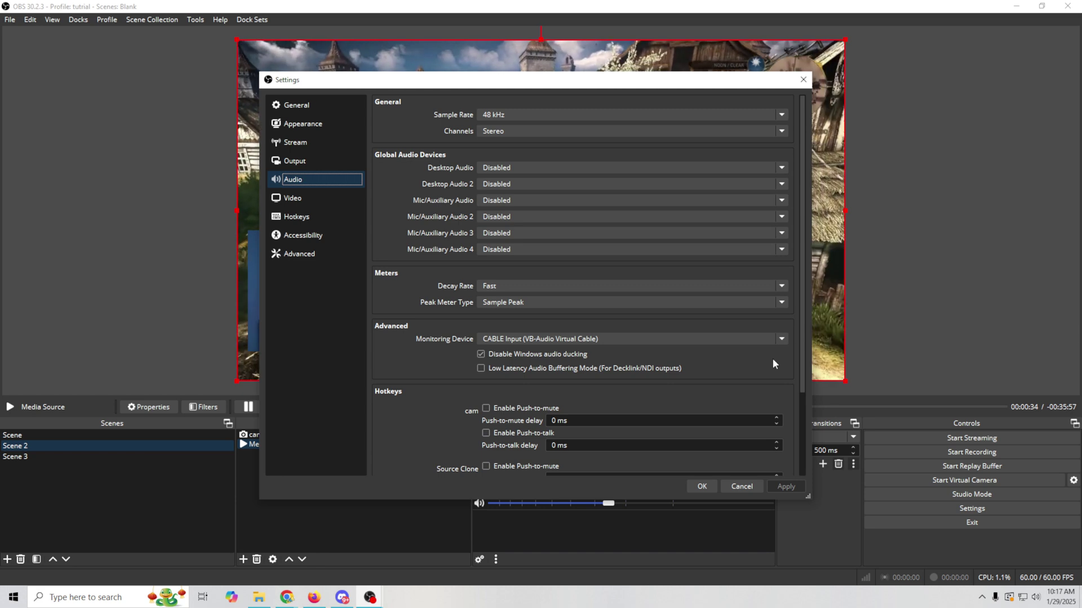
pyautogui.click(775, 340)
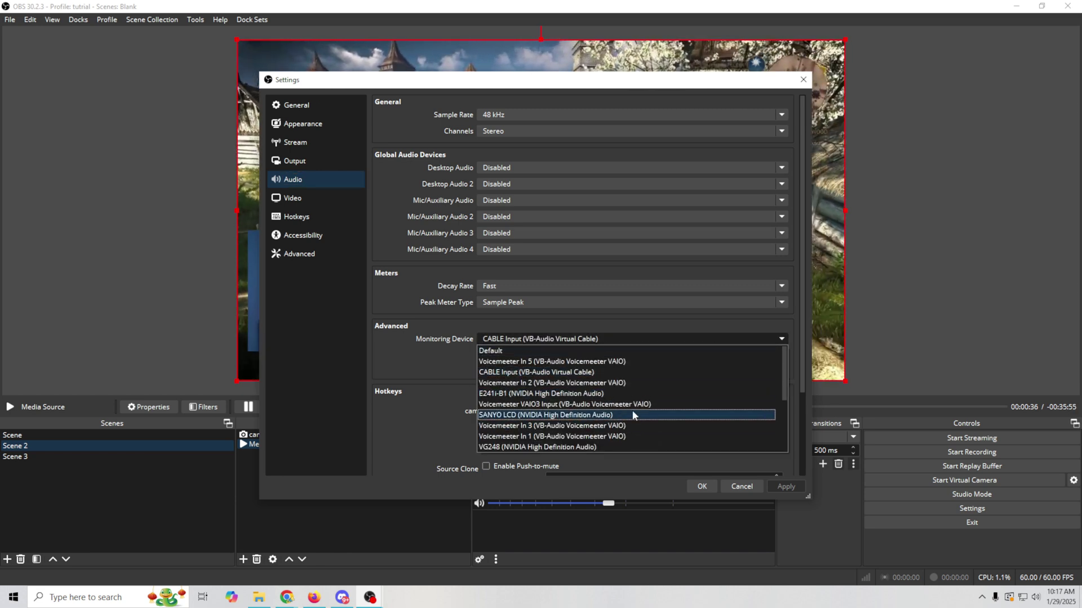
pyautogui.scroll(-2, 637, 408)
pyautogui.scroll(-1, 638, 408)
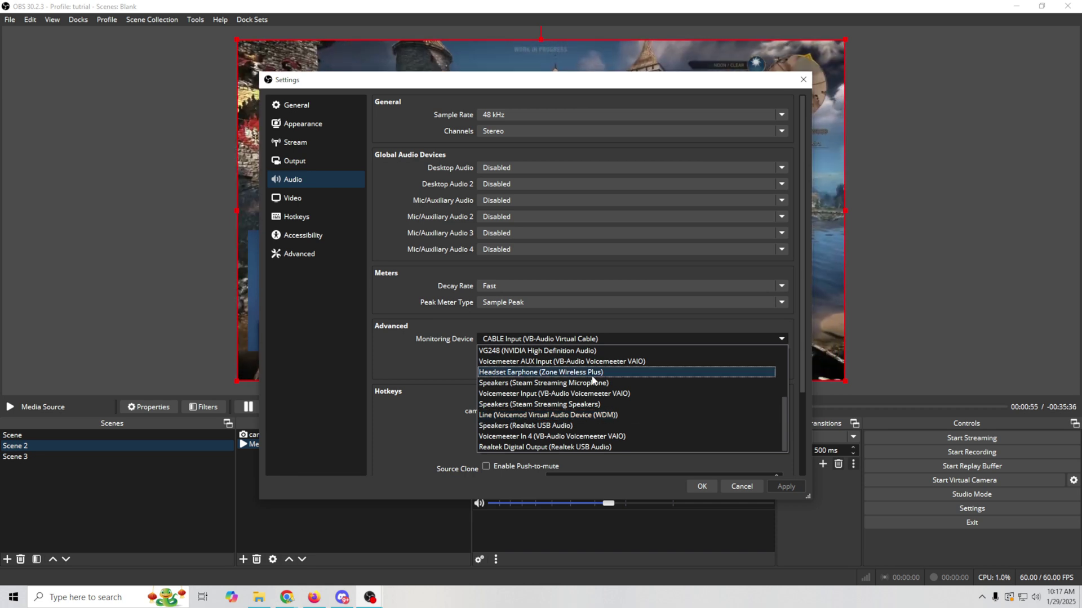
pyautogui.click(539, 373)
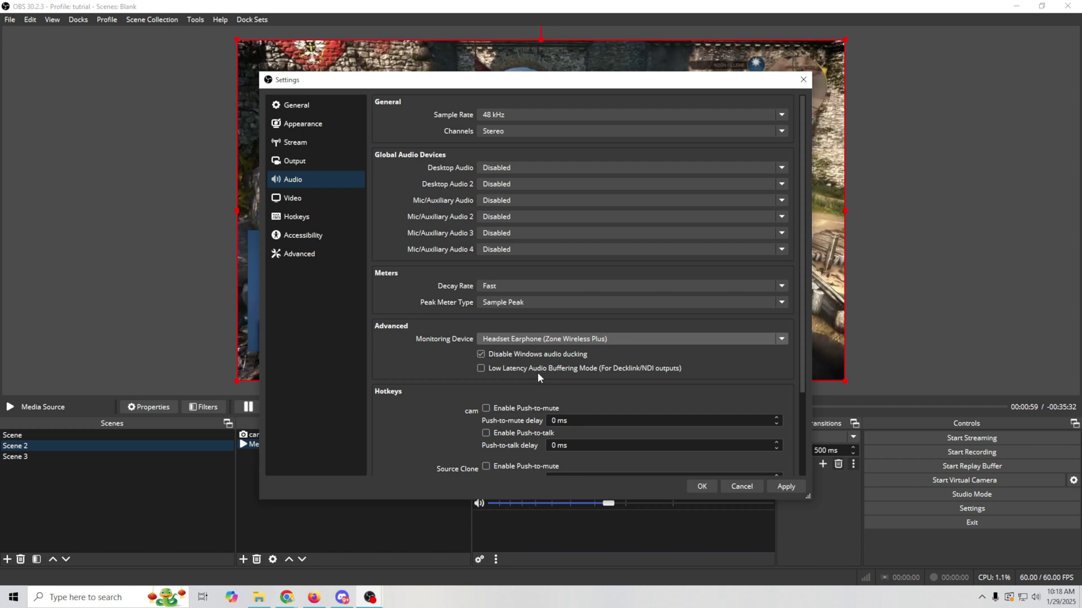
pyautogui.click(789, 488)
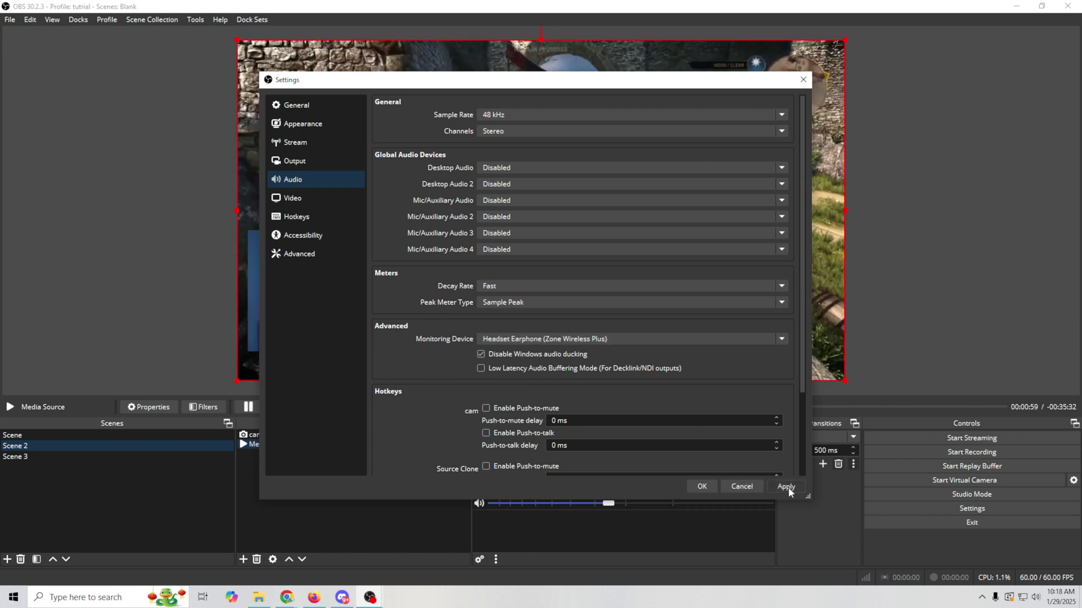
pyautogui.click(700, 487)
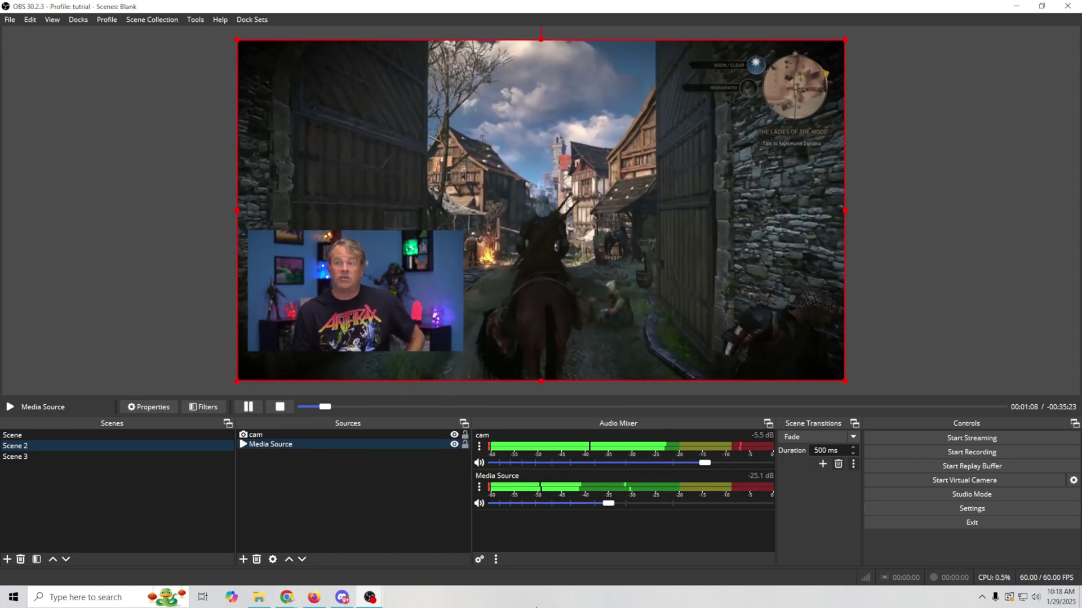
# Step: Switch the audio mixer to the vertical layout
pyautogui.rightClick(599, 529)
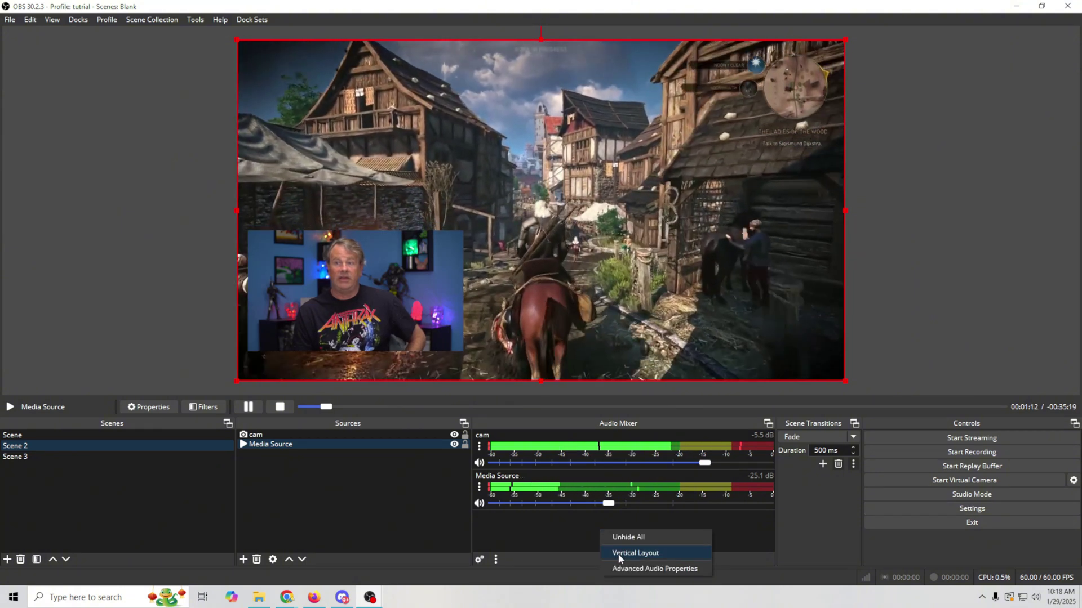
pyautogui.click(618, 554)
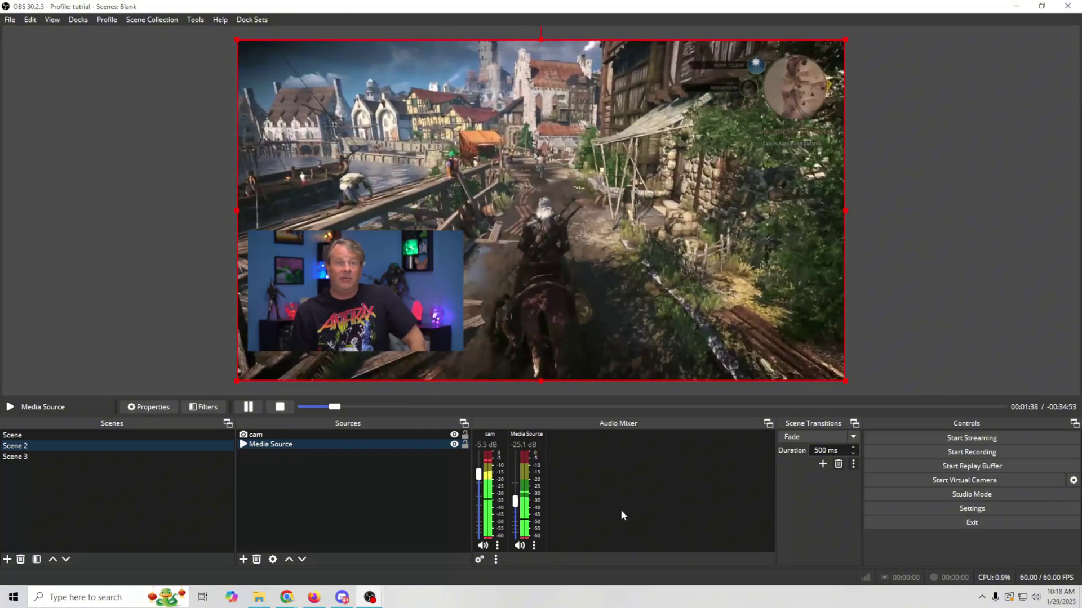
# Step: Hide Media Source from the audio mixer and unhide all hidden sources again
pyautogui.rightClick(531, 483)
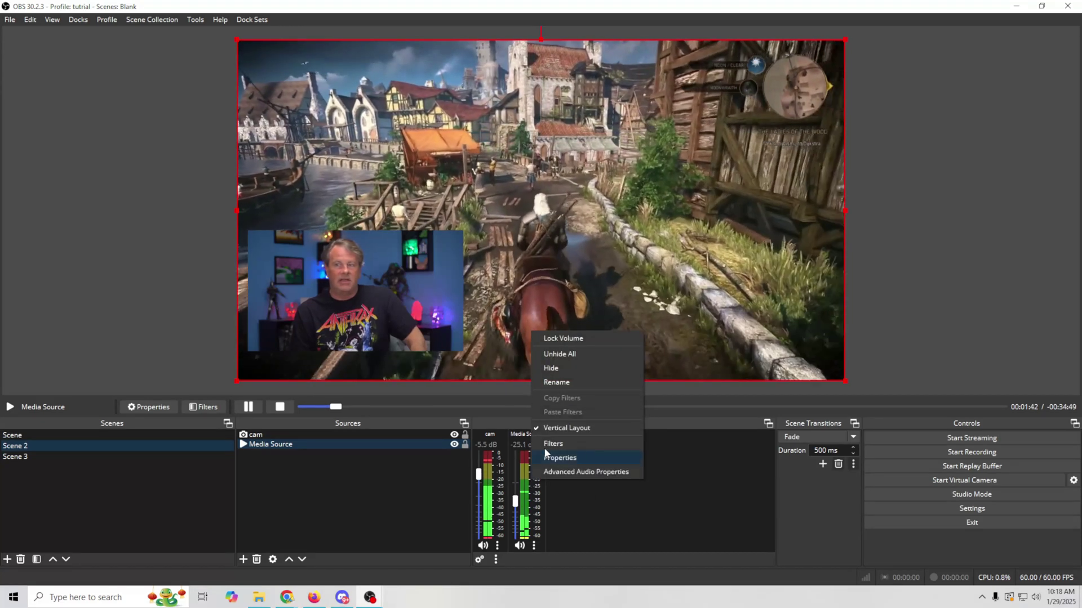
pyautogui.click(564, 370)
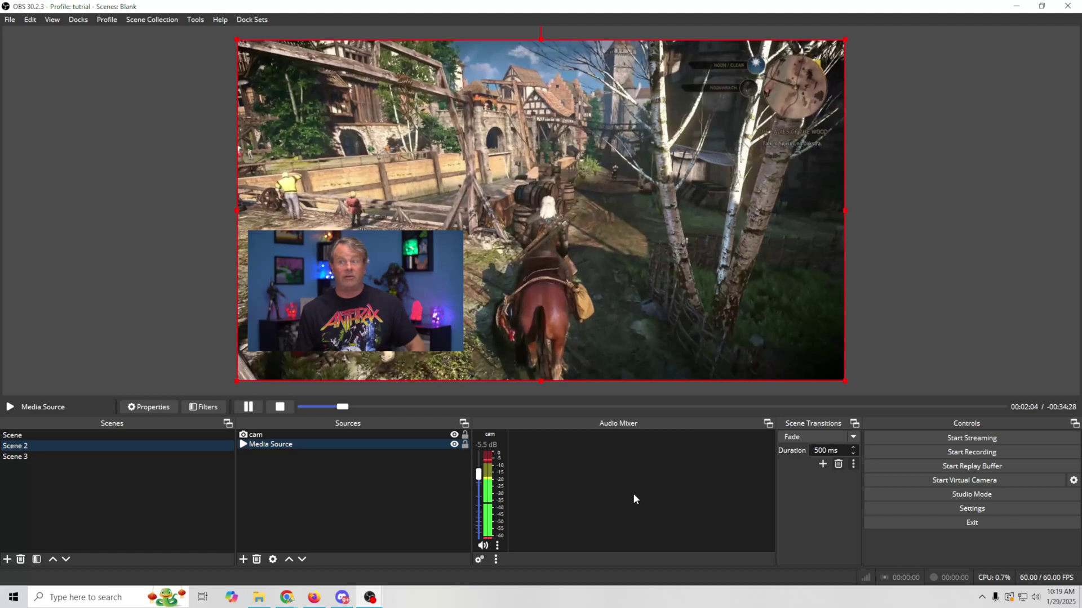
pyautogui.rightClick(633, 492)
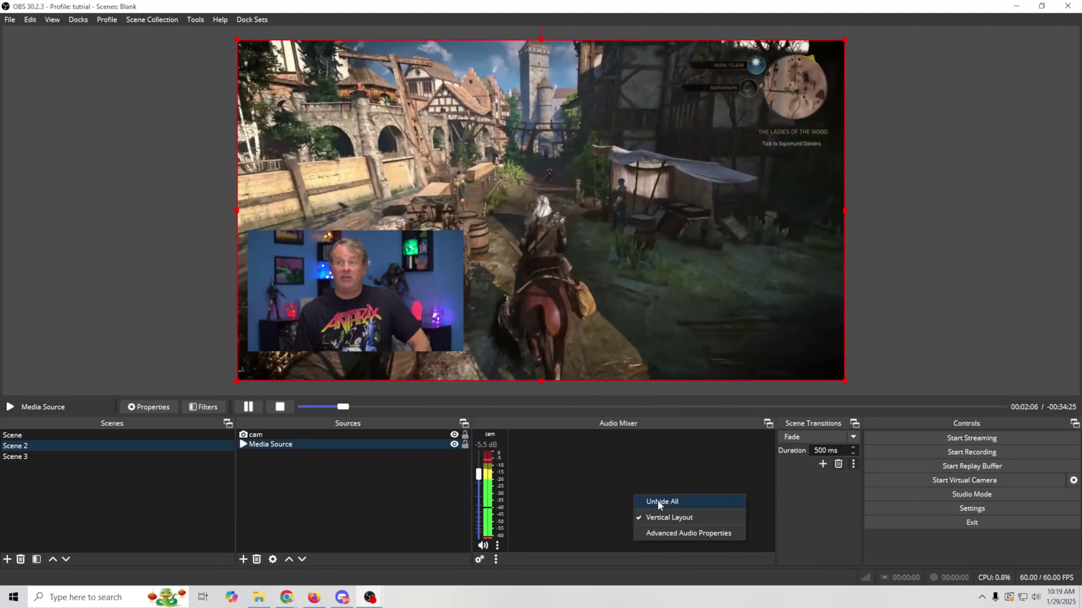
pyautogui.click(657, 500)
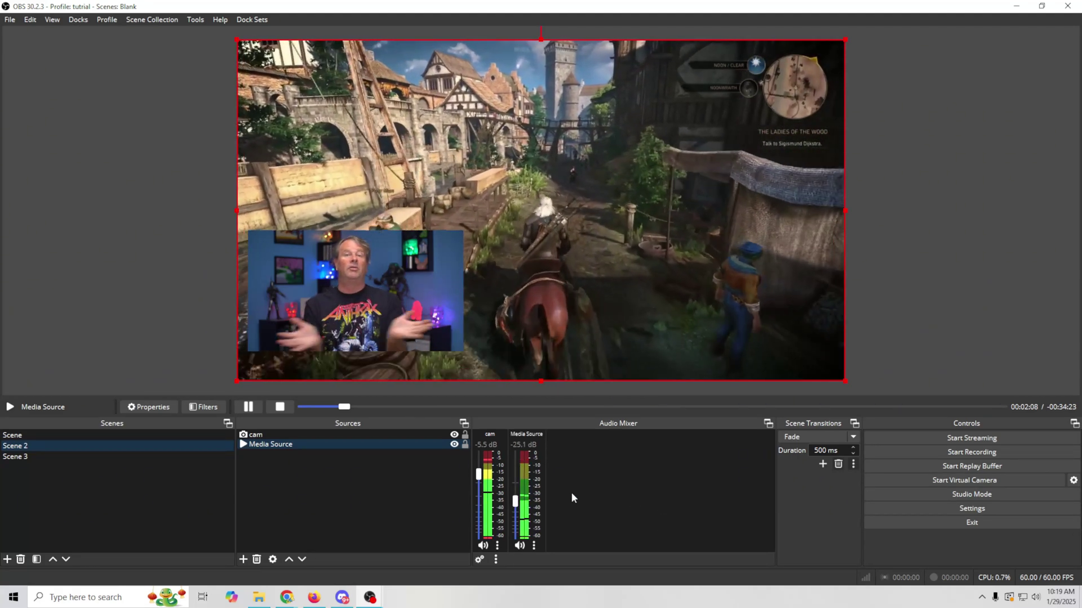
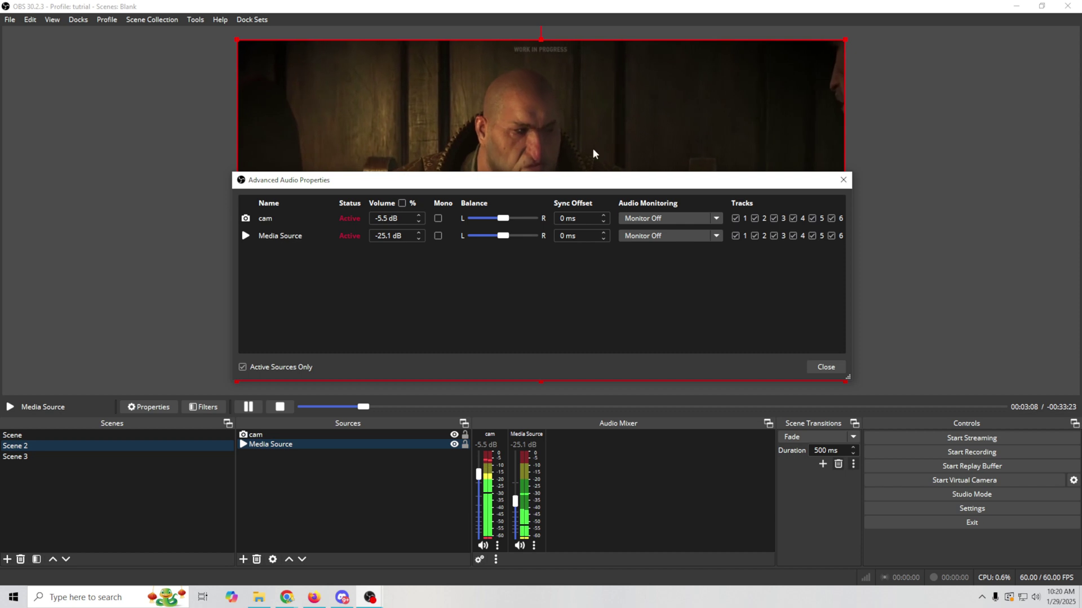
# Step: Set audio monitoring for cam to Monitor Only (mute output) in the advanced audio properties
pyautogui.moveTo(536, 183); pyautogui.dragTo(726, 168)
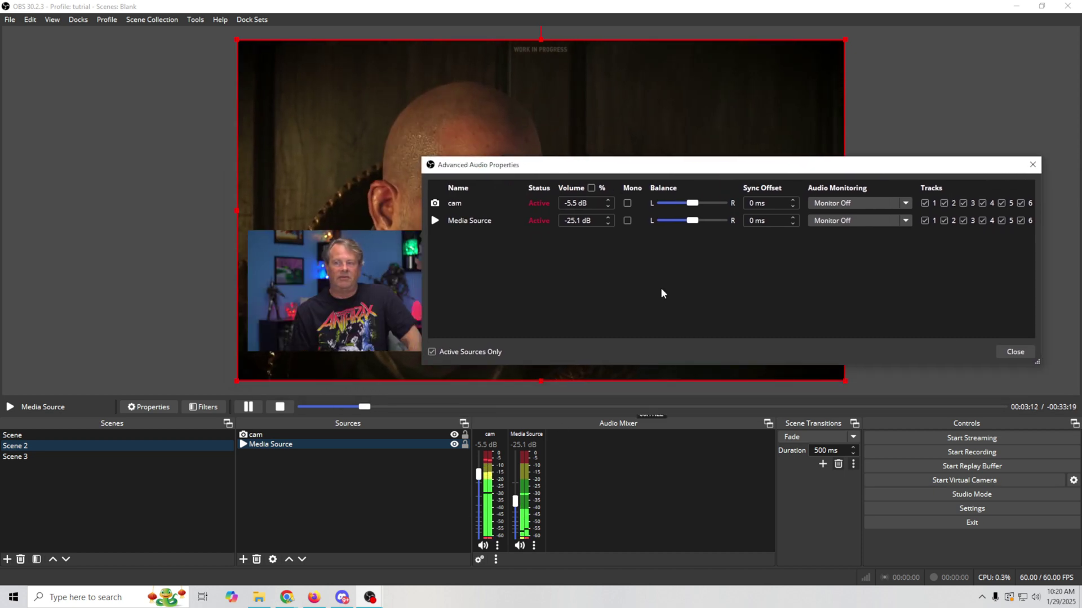
pyautogui.moveTo(707, 169); pyautogui.dragTo(618, 322)
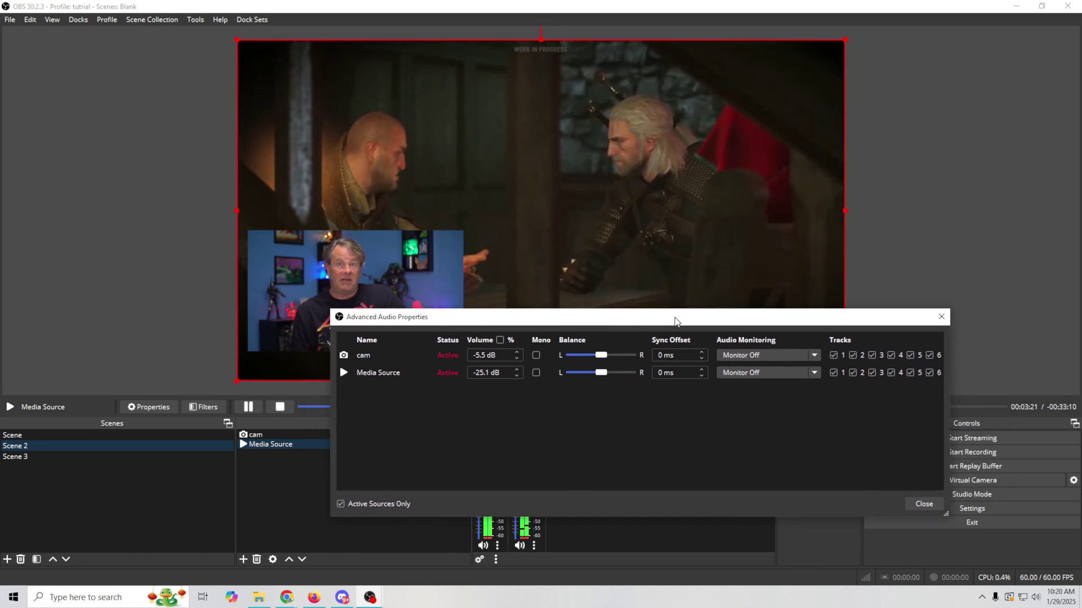
pyautogui.moveTo(675, 320); pyautogui.dragTo(711, 307)
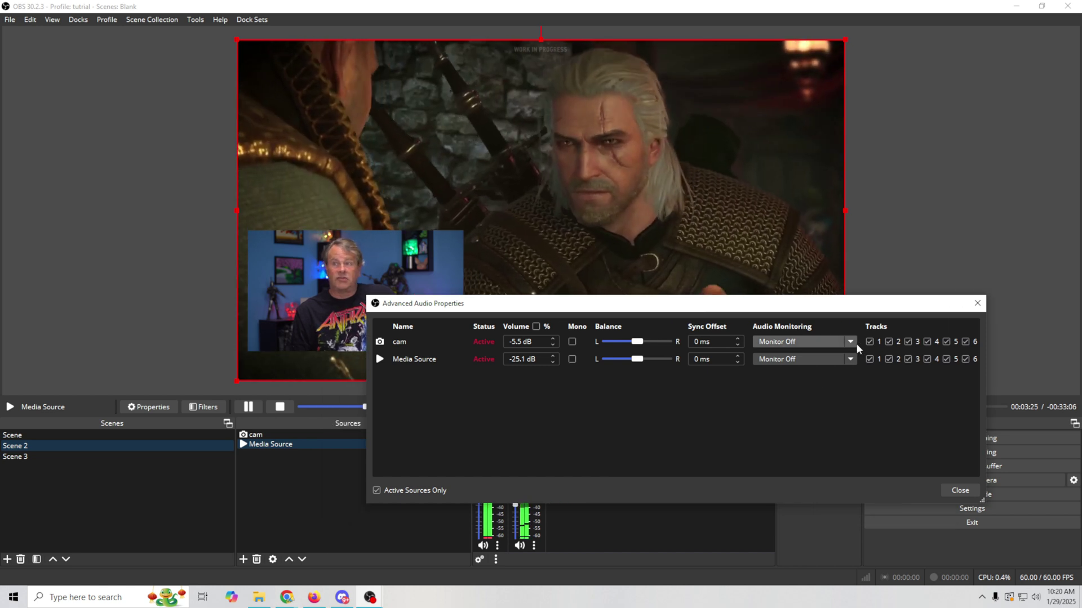
pyautogui.click(850, 343)
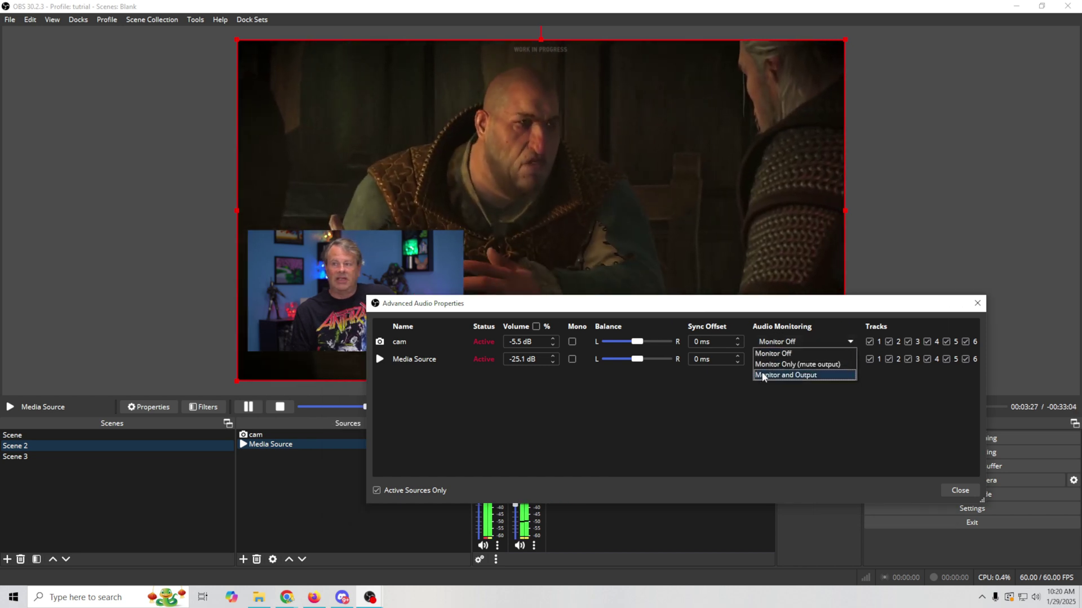
pyautogui.click(768, 365)
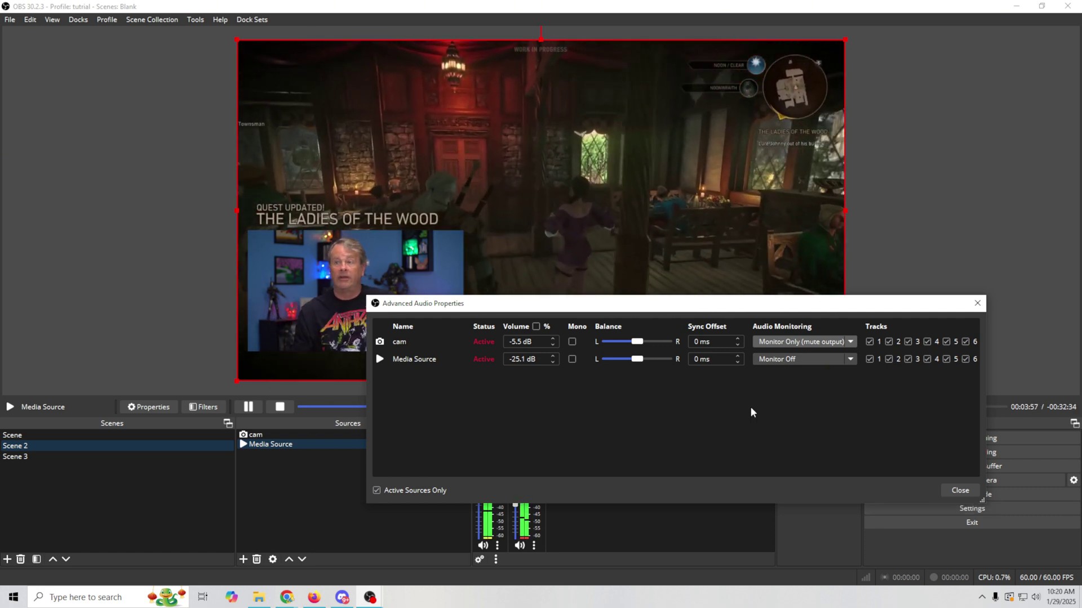
# Step: Try Monitor and Output as the audio monitoring mode for cam and return it to Monitor Off
pyautogui.click(850, 342)
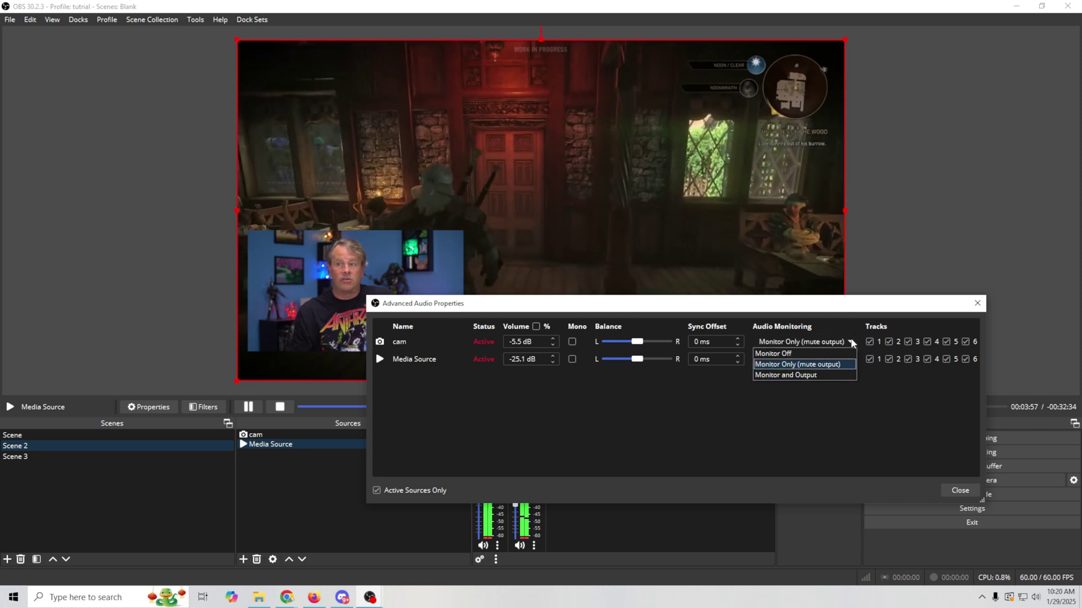
pyautogui.click(823, 373)
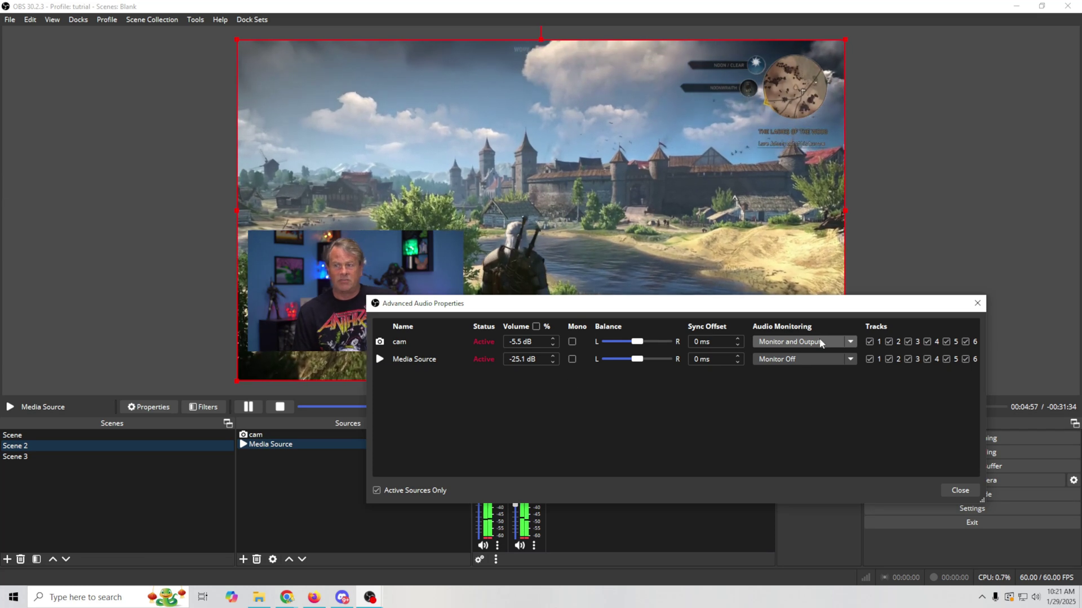
pyautogui.click(850, 342)
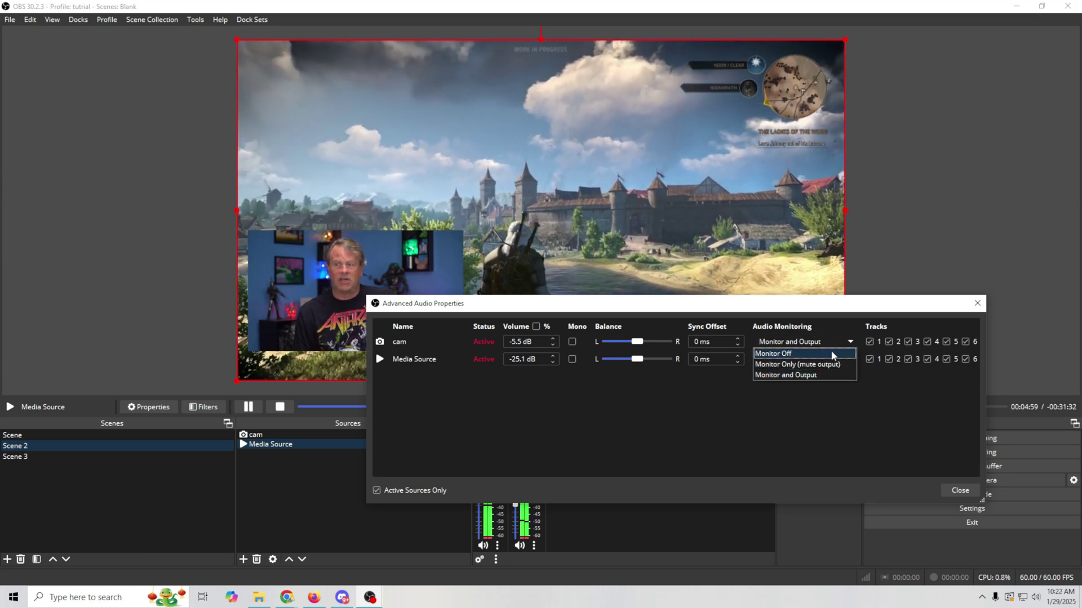
pyautogui.click(830, 351)
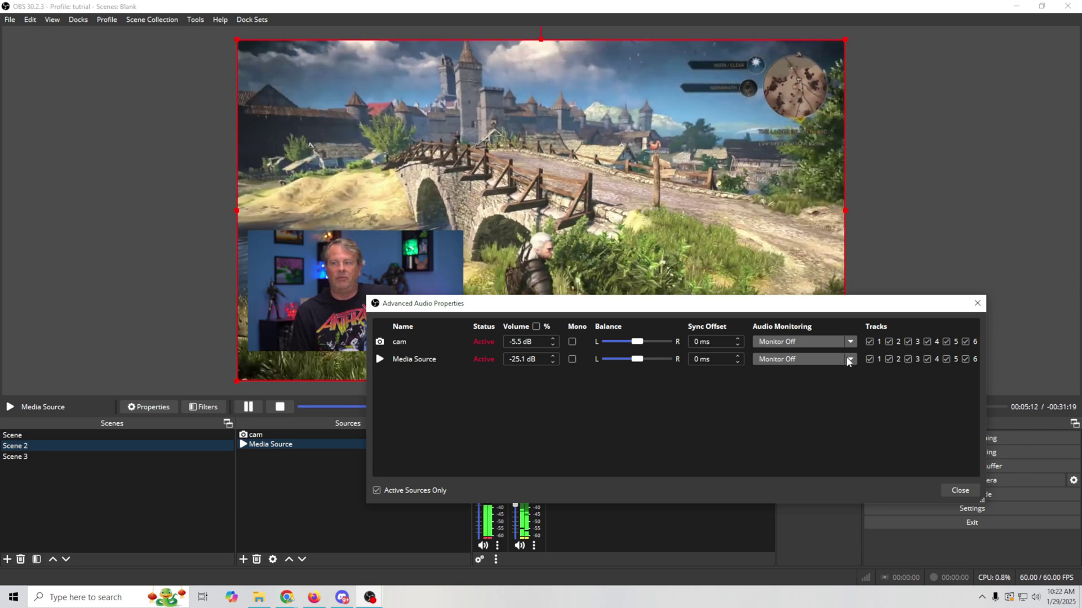
# Step: Set audio monitoring for Media Source to Monitor and Output and reposition the dialog to uncover the main controls
pyautogui.click(802, 359)
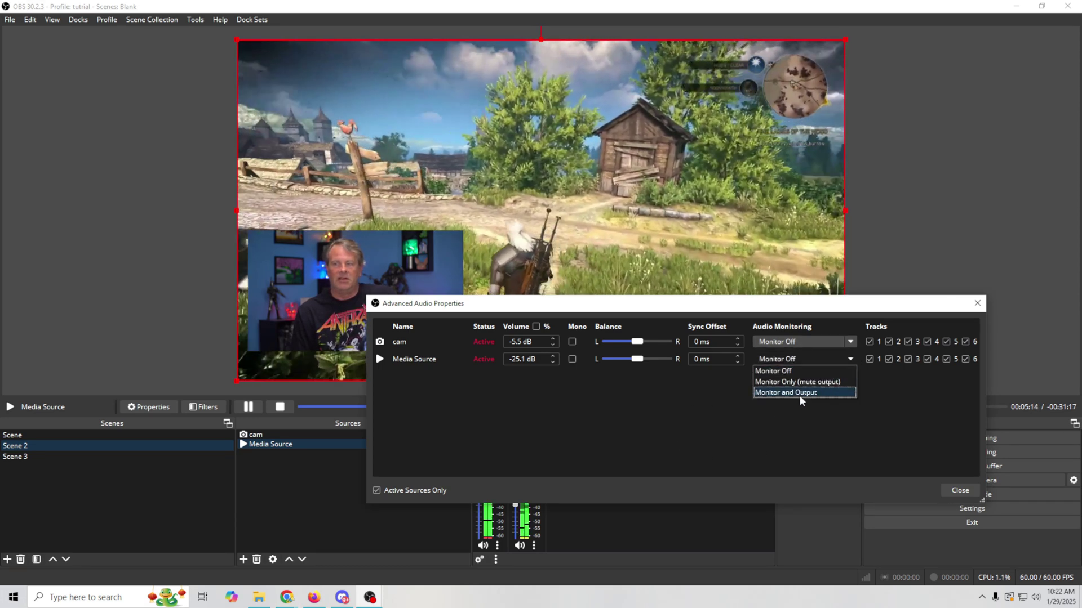
pyautogui.click(799, 393)
pyautogui.moveTo(742, 309); pyautogui.dragTo(811, 396)
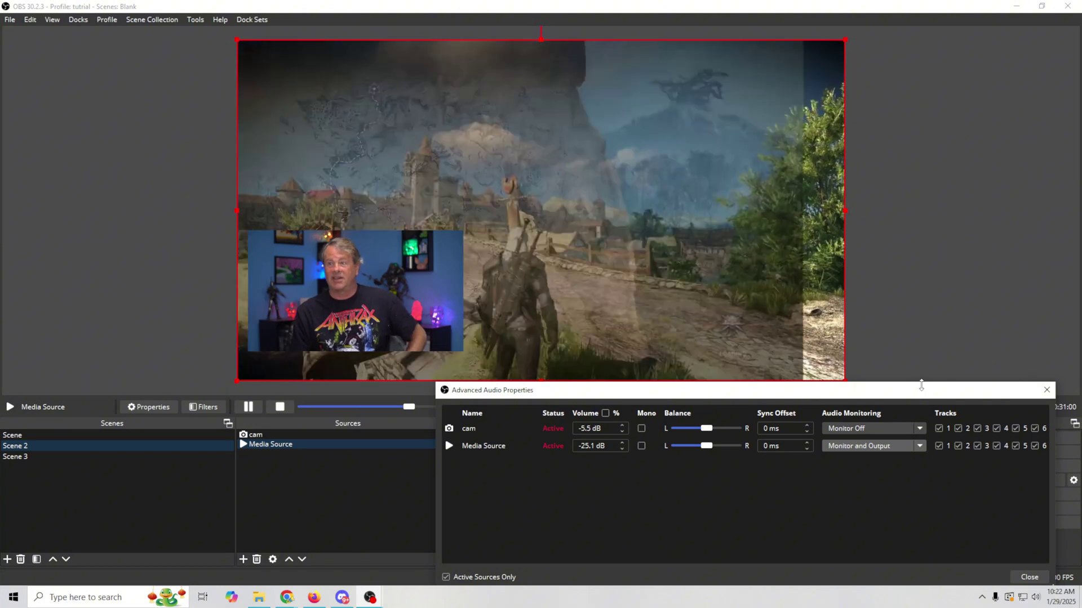
pyautogui.moveTo(920, 391); pyautogui.dragTo(930, 244)
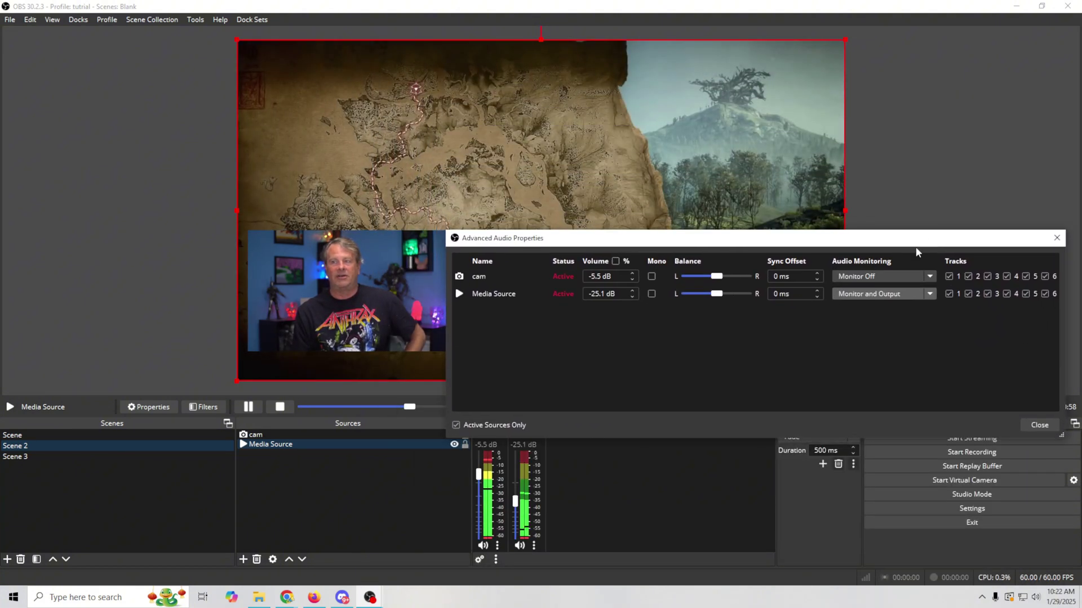
# Step: Check the monitoring device in the audio settings and close them without changes
pyautogui.click(988, 514)
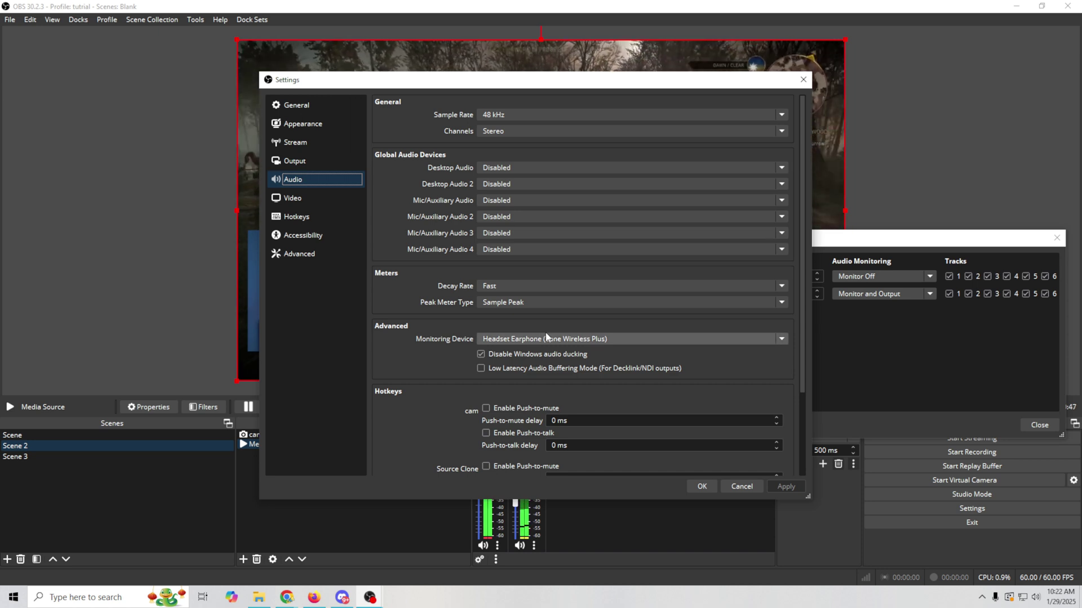
pyautogui.click(741, 487)
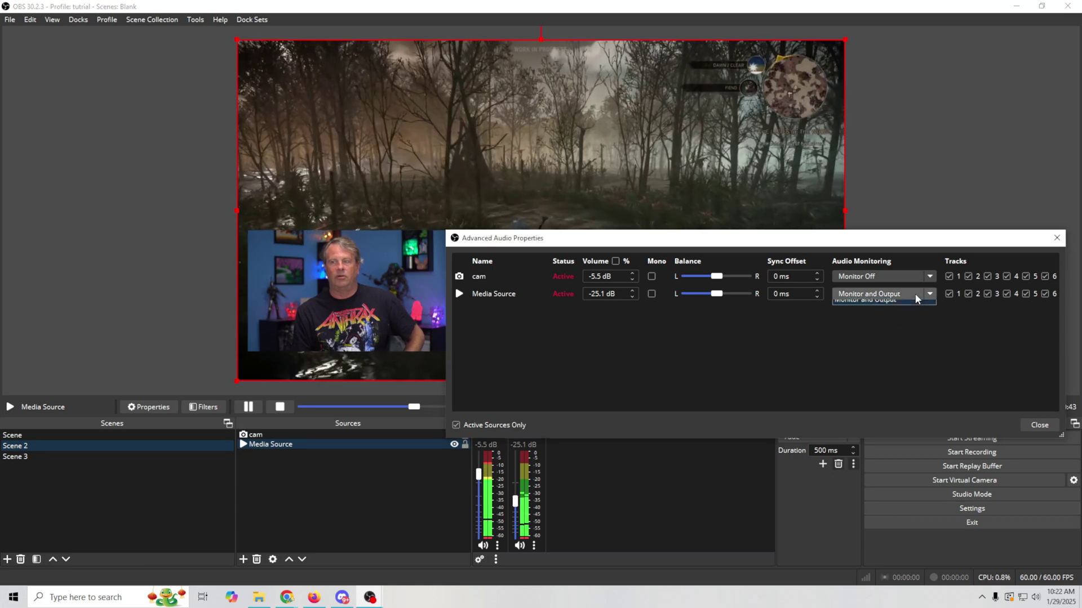
# Step: Try Monitor Only (mute output) as the audio monitoring mode for Media Source and return it to Monitor Off
pyautogui.click(915, 293)
pyautogui.click(744, 327)
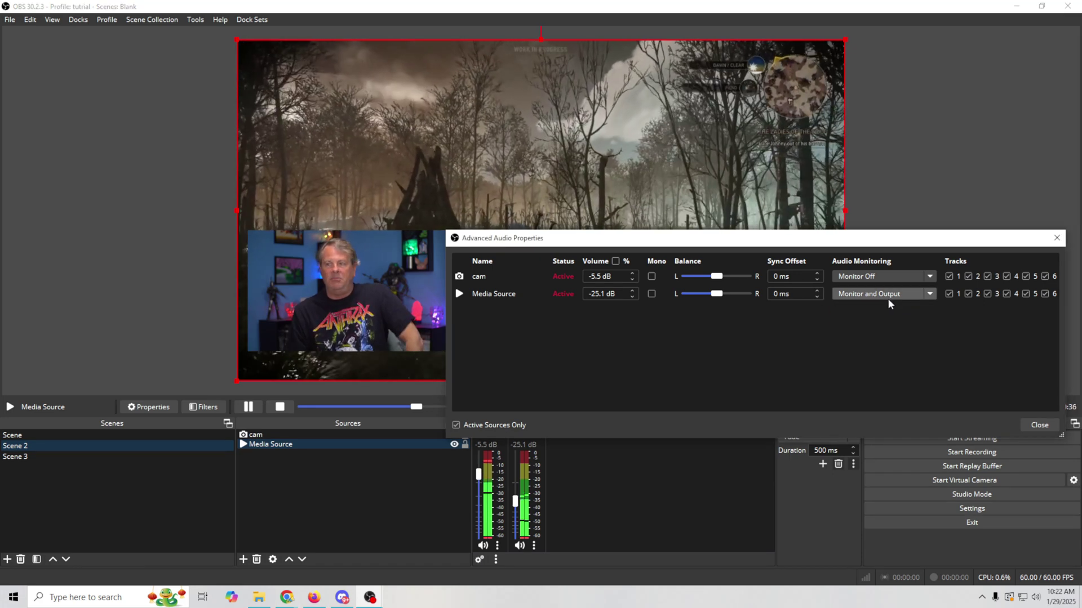
pyautogui.click(887, 295)
pyautogui.click(889, 316)
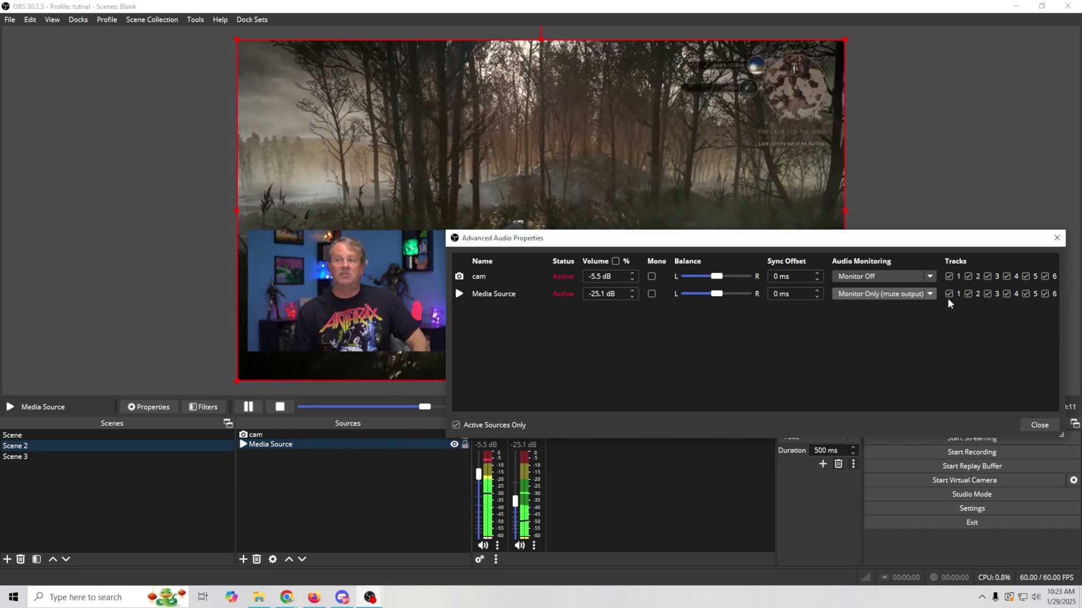
pyautogui.click(931, 293)
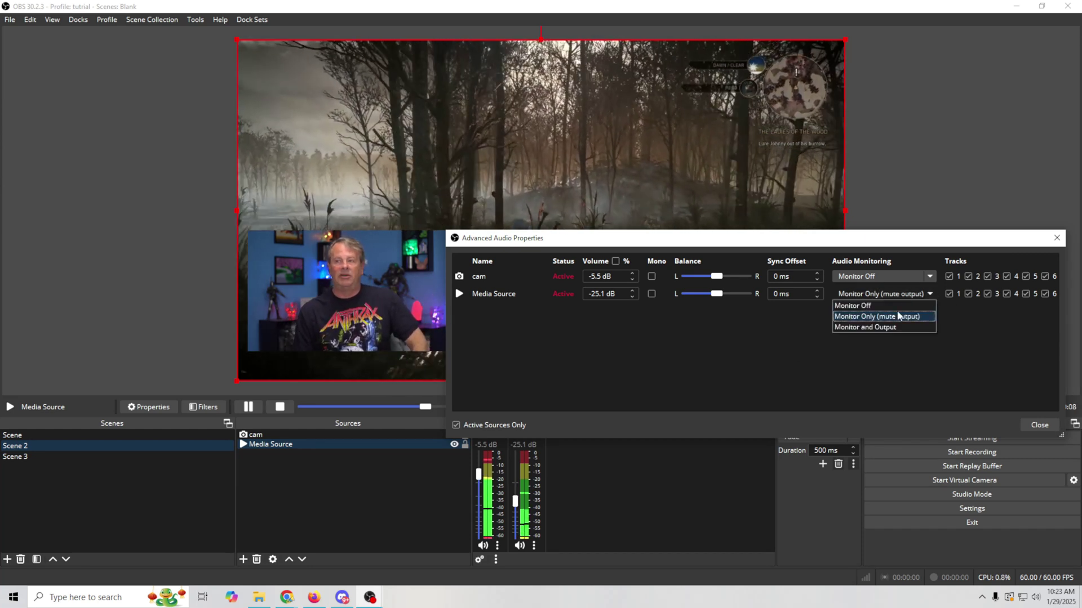
pyautogui.click(853, 306)
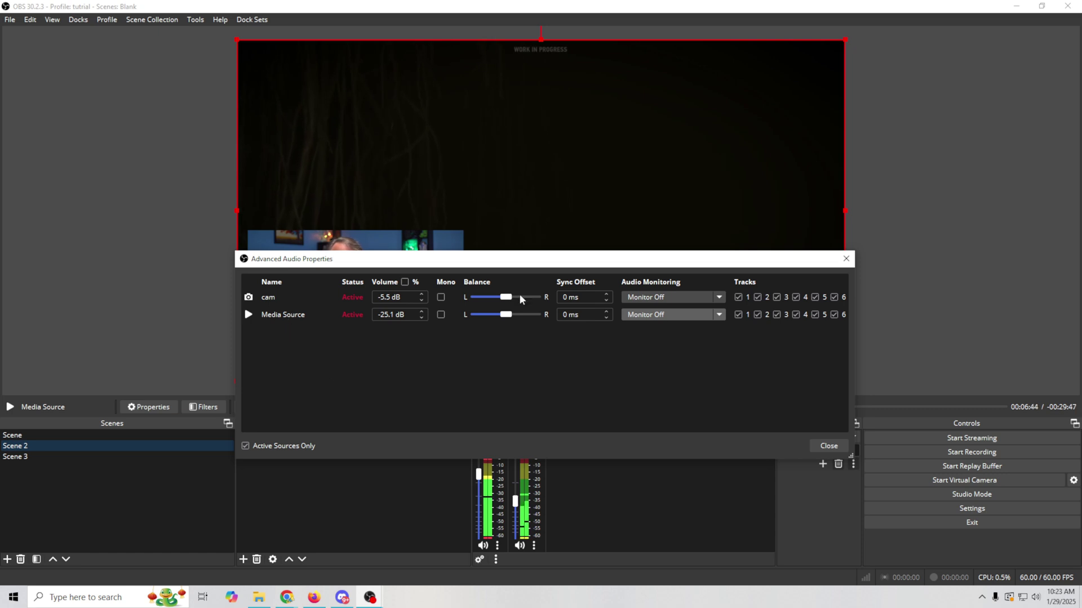
# Step: Assign cam to audio track 1 only and Media Source to audio track 2 only
pyautogui.click(738, 315)
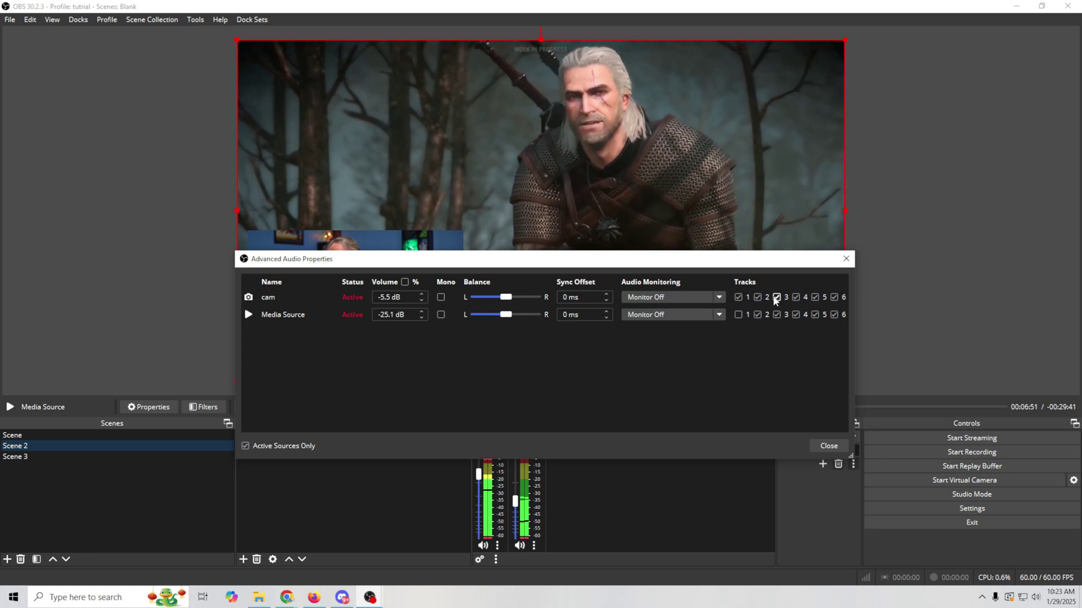
pyautogui.click(757, 297)
pyautogui.click(776, 297)
pyautogui.click(795, 297)
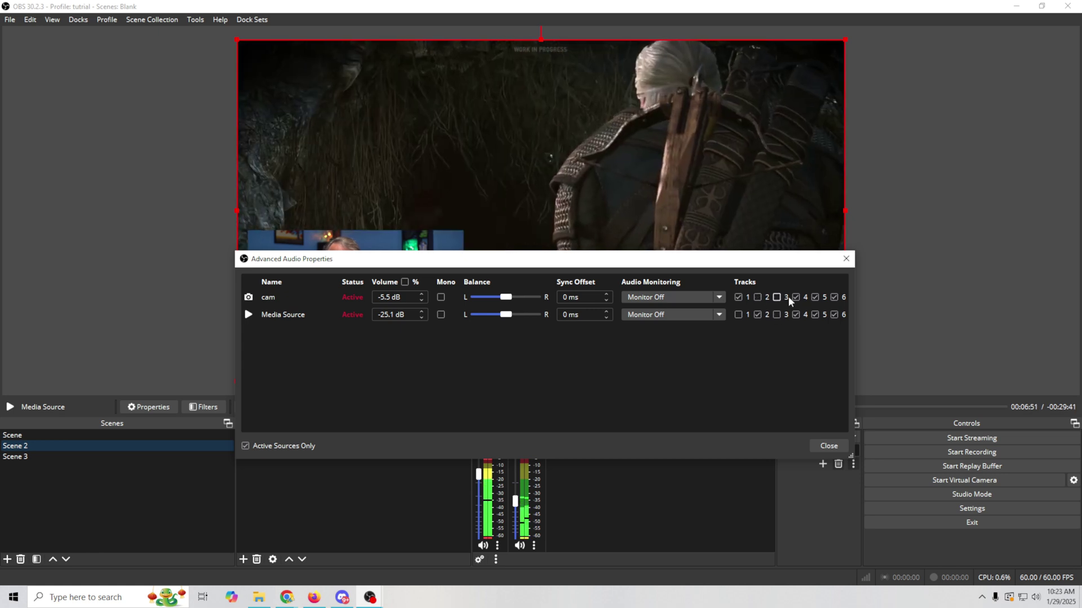
pyautogui.click(776, 315)
pyautogui.click(795, 315)
pyautogui.click(814, 297)
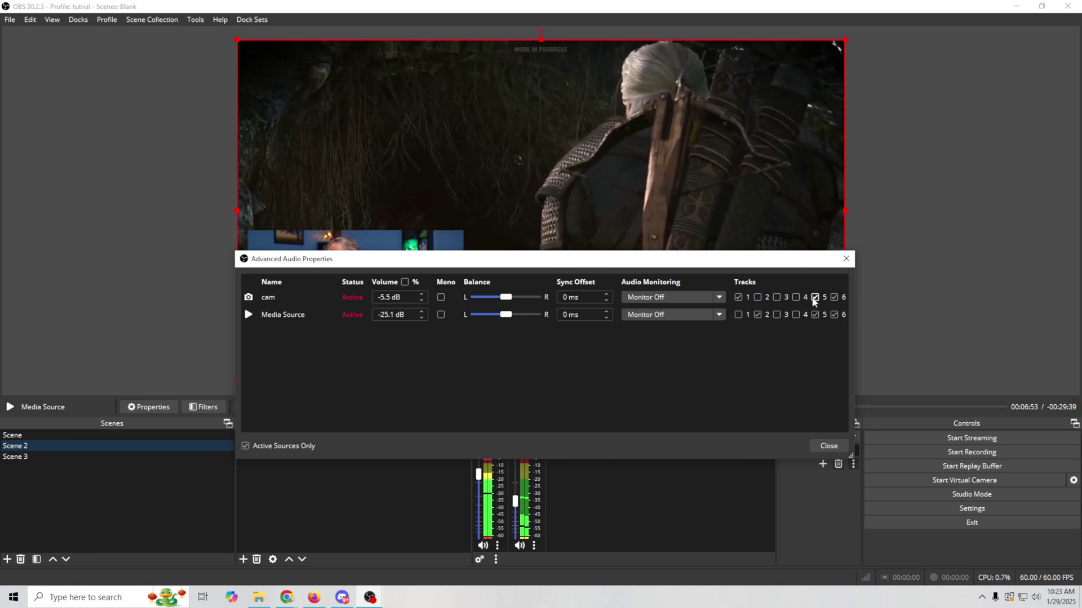
pyautogui.click(814, 315)
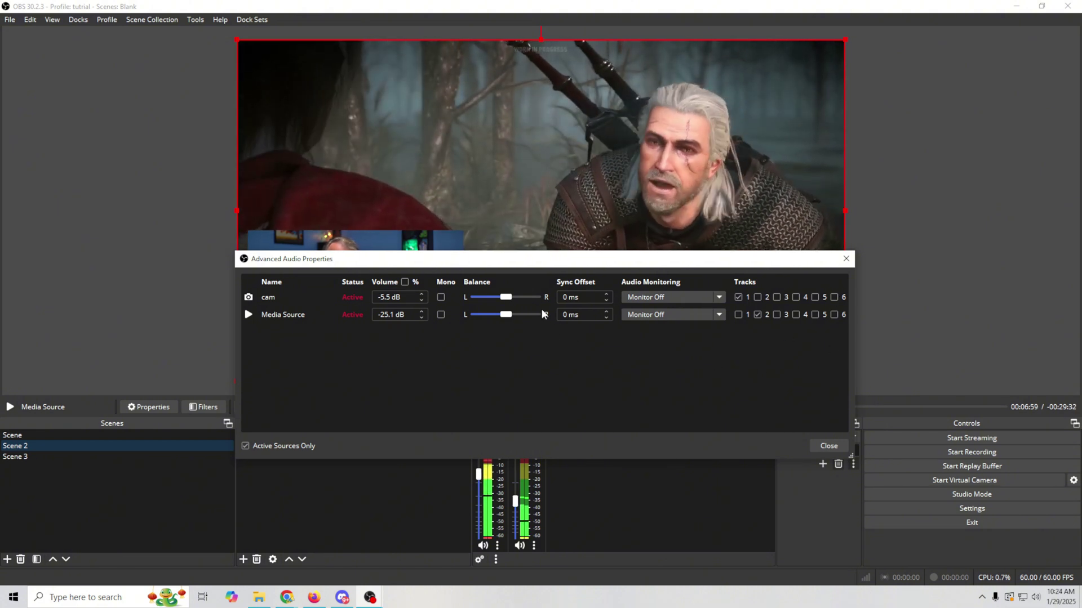
# Step: Check which audio tracks are enabled in the recording output settings and leave the settings without changes
pyautogui.click(937, 510)
pyautogui.click(304, 161)
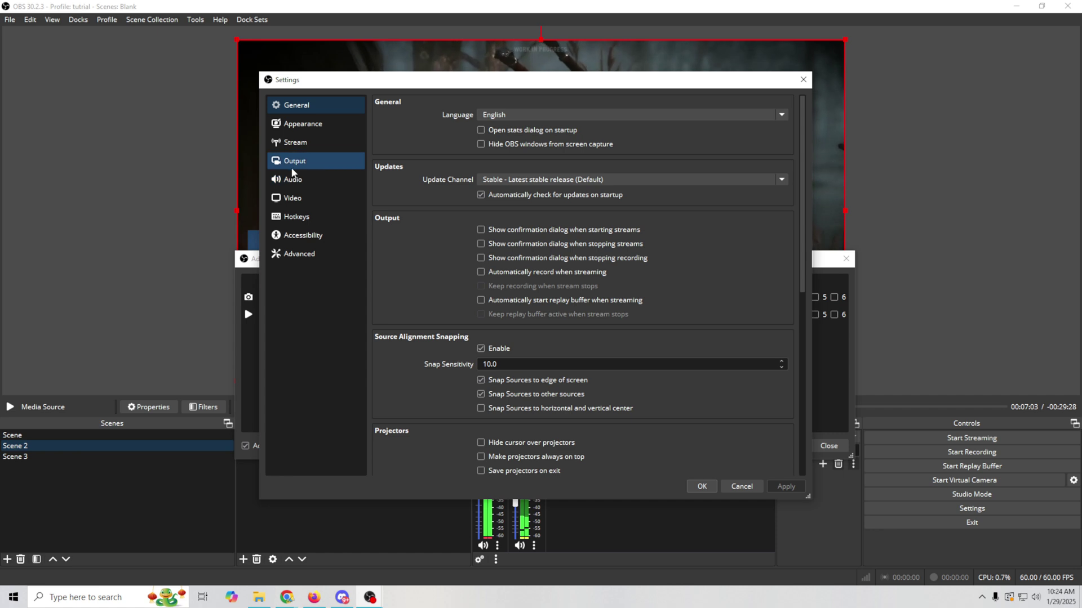
pyautogui.click(429, 118)
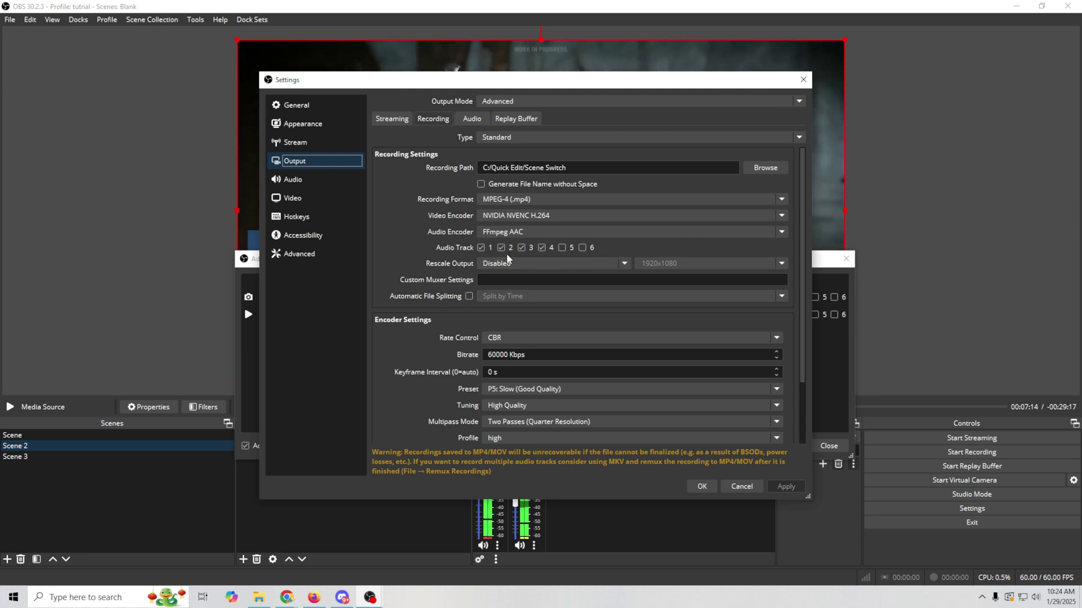
pyautogui.click(743, 486)
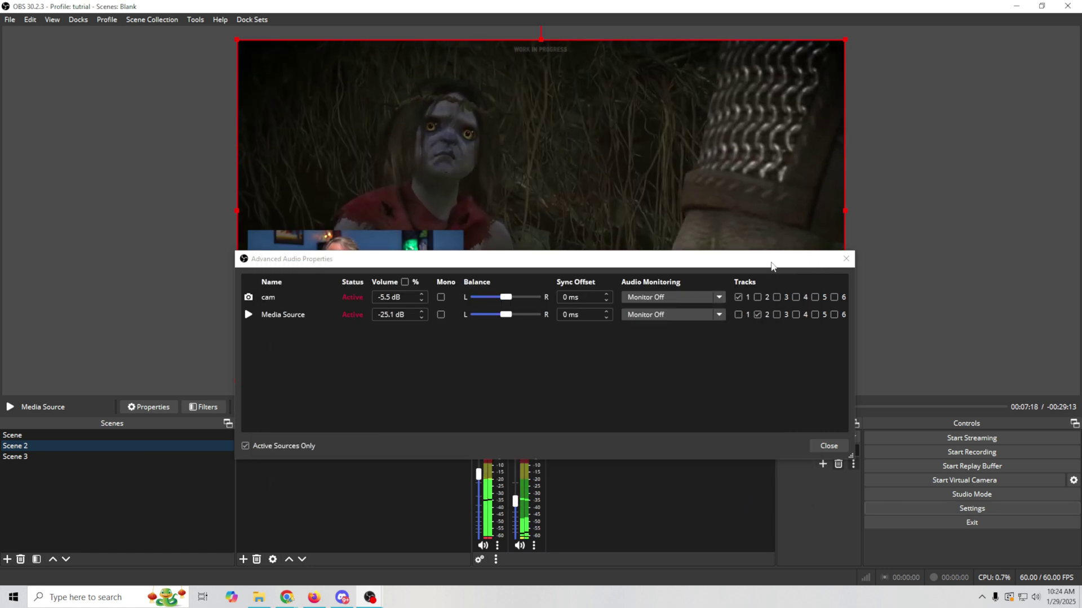
# Step: Reposition the Advanced Audio Properties dialog around the preview and mixer, and close it
pyautogui.moveTo(771, 266); pyautogui.dragTo(646, 190)
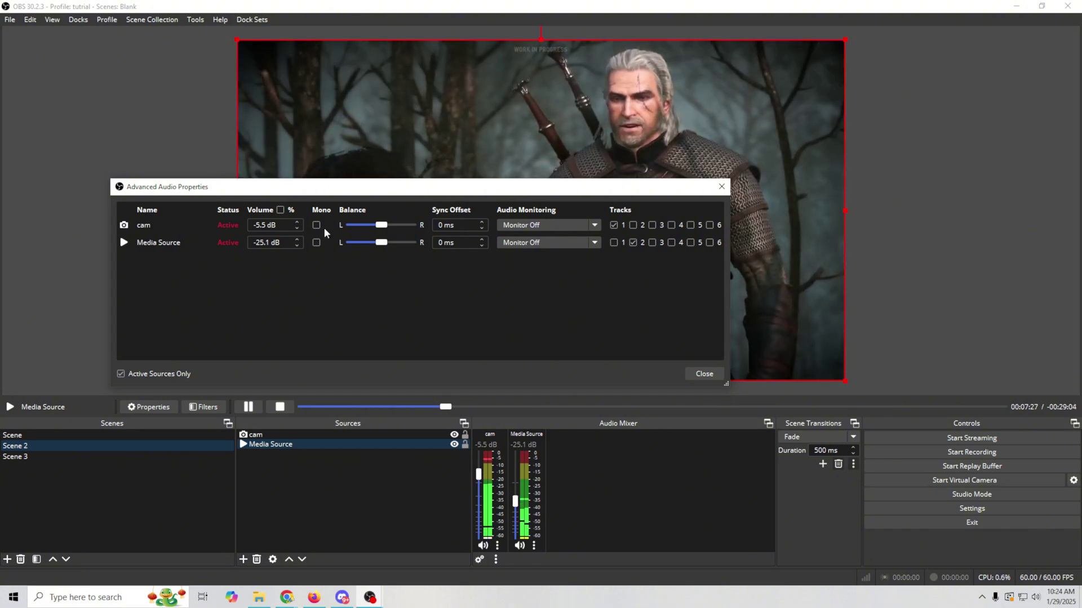
pyautogui.moveTo(282, 192); pyautogui.dragTo(383, 360)
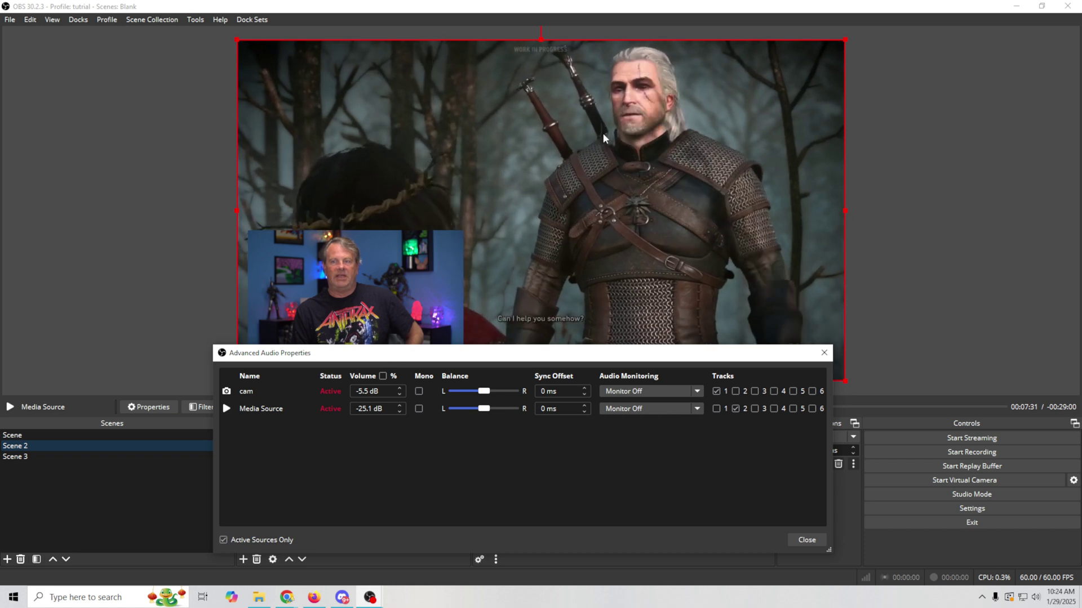
pyautogui.moveTo(530, 361); pyautogui.dragTo(380, 271)
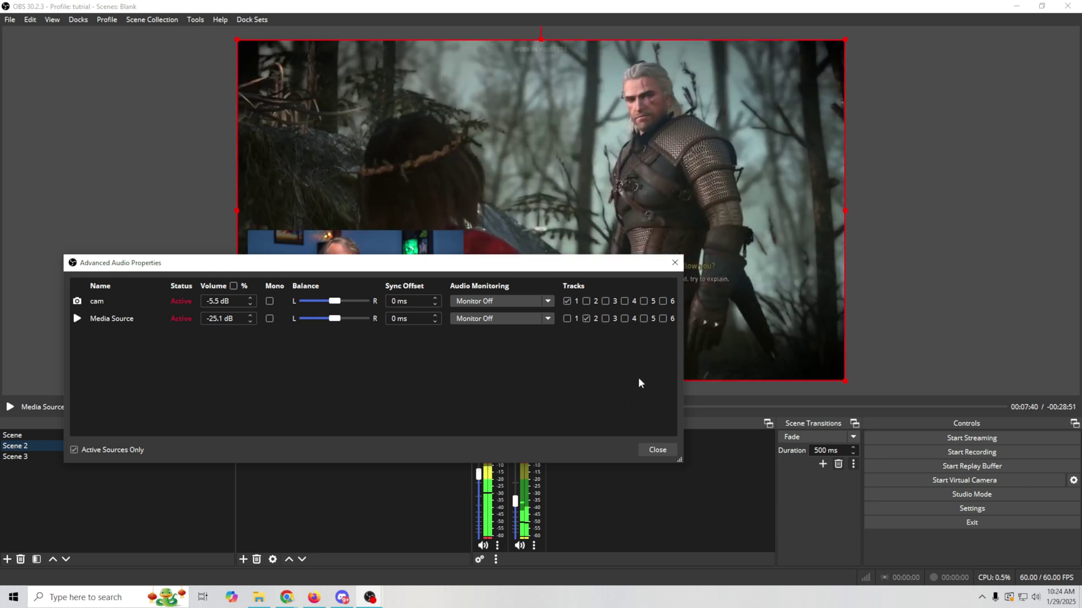
pyautogui.moveTo(483, 266); pyautogui.dragTo(518, 313)
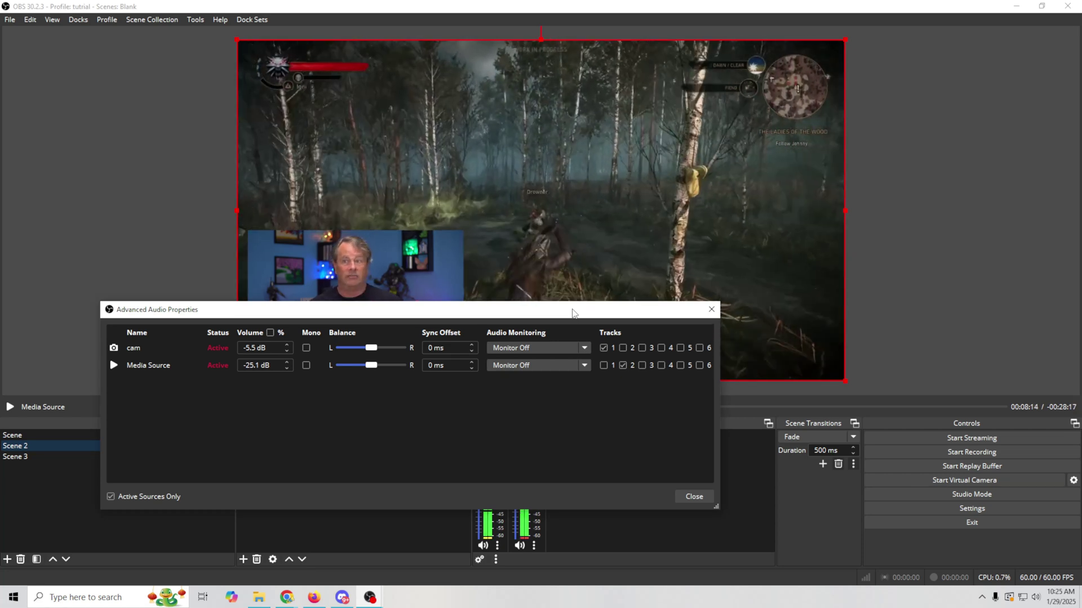
pyautogui.moveTo(519, 314); pyautogui.dragTo(755, 314)
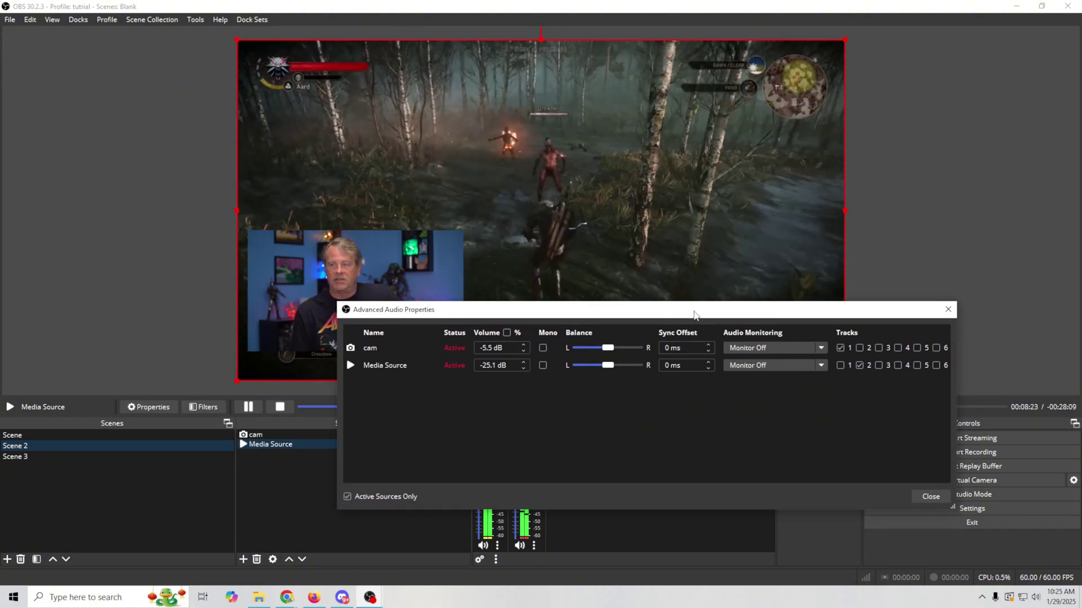
pyautogui.moveTo(695, 314); pyautogui.dragTo(758, 349)
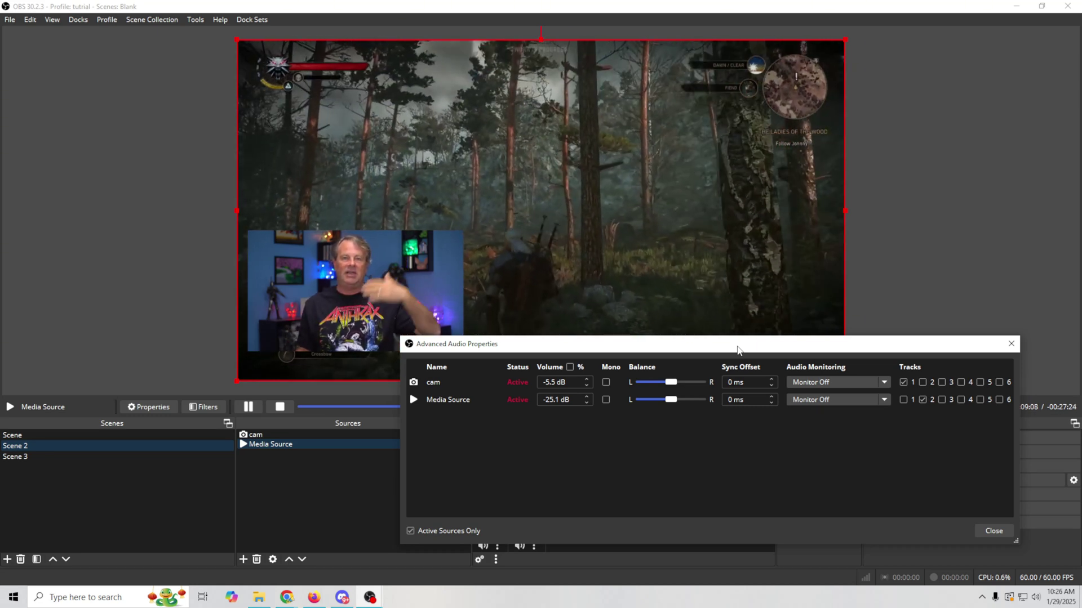
pyautogui.moveTo(737, 350); pyautogui.dragTo(600, 352)
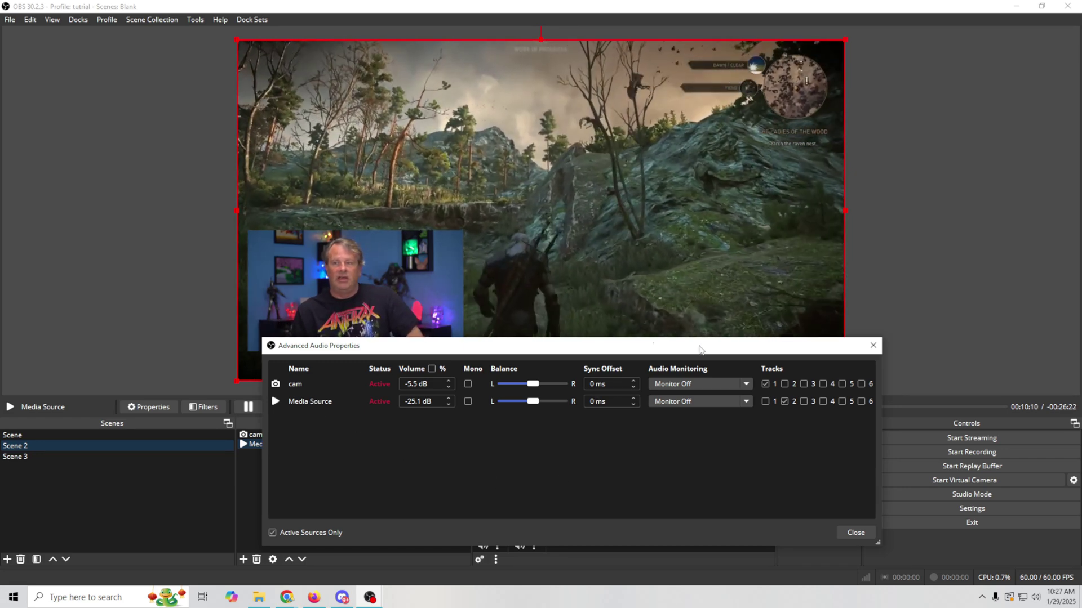
pyautogui.click(856, 532)
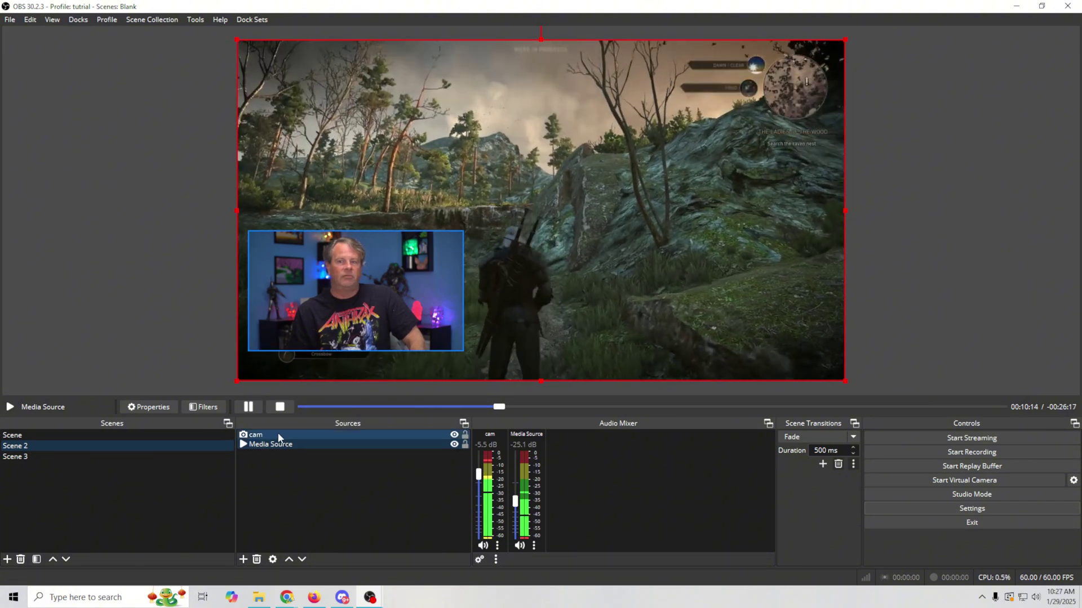
# Step: Open the filters for the cam source and shift the filter window to uncover the cam in the preview
pyautogui.click(278, 433)
pyautogui.click(277, 445)
pyautogui.click(278, 435)
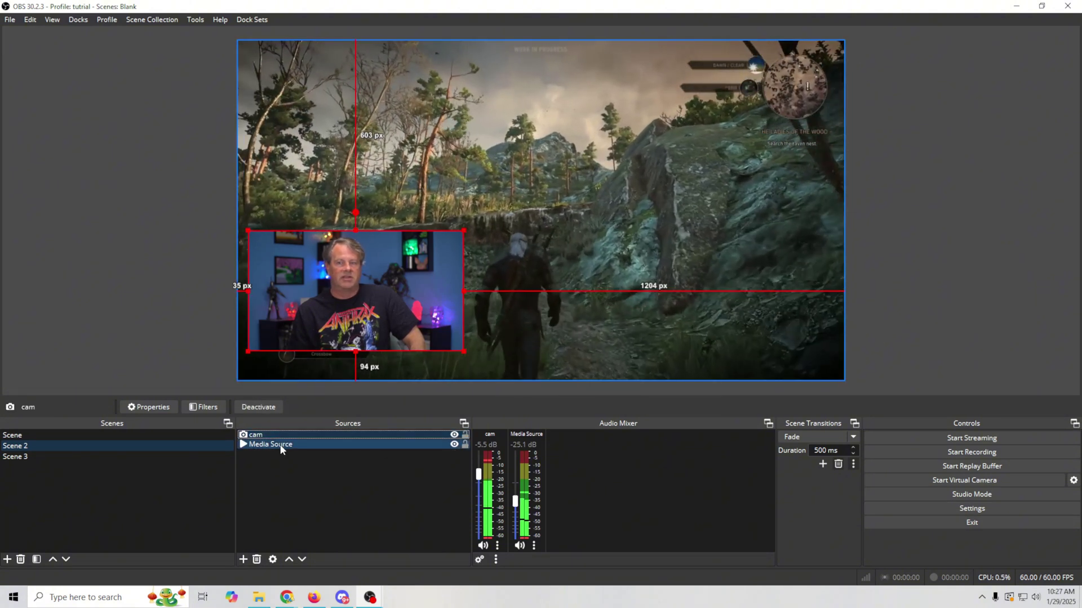
pyautogui.click(281, 448)
pyautogui.click(282, 438)
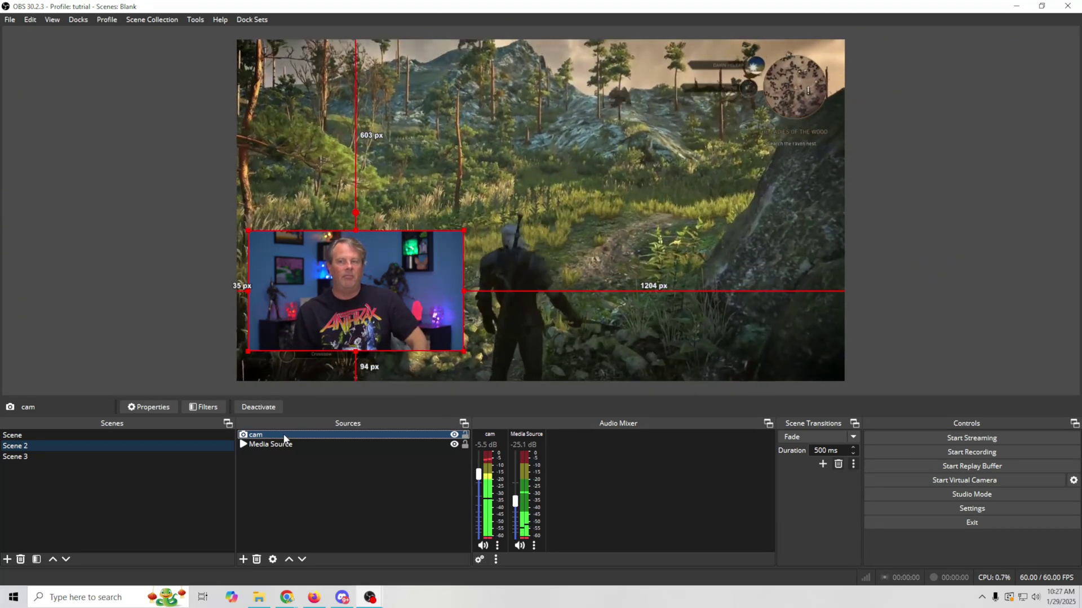
pyautogui.rightClick(285, 437)
pyautogui.click(322, 421)
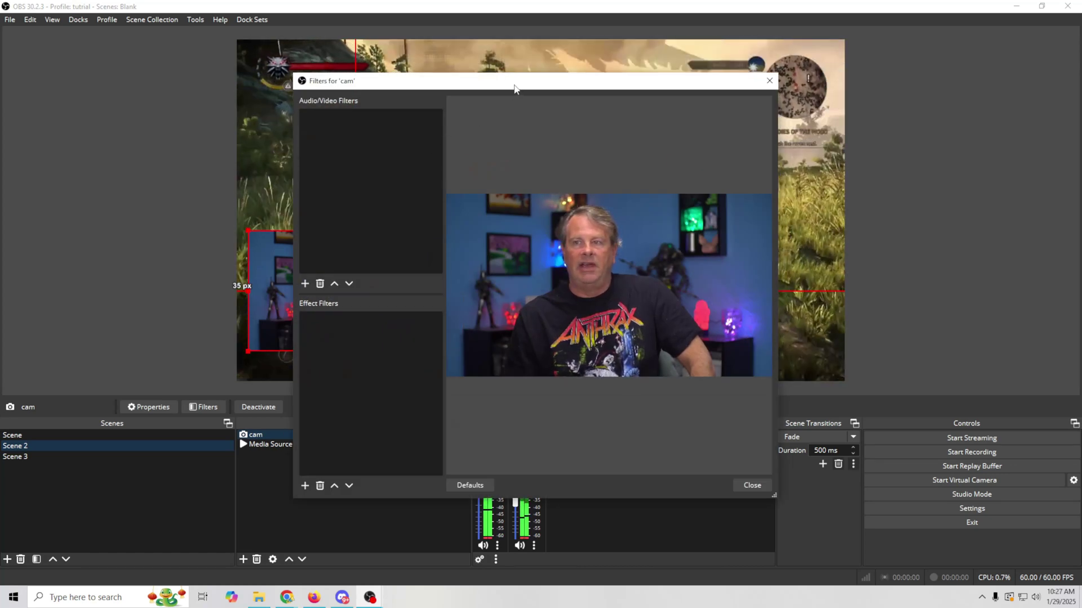
pyautogui.moveTo(514, 89); pyautogui.dragTo(590, 141)
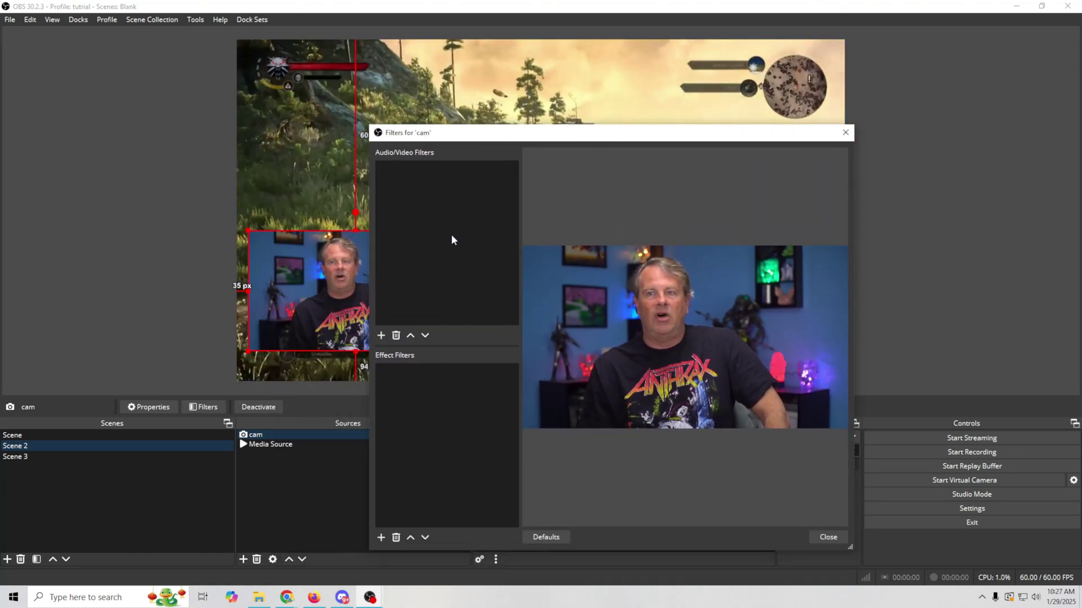
# Step: Add a Video Delay (Async) filter to cam under its default name and try its delay setting
pyautogui.click(381, 335)
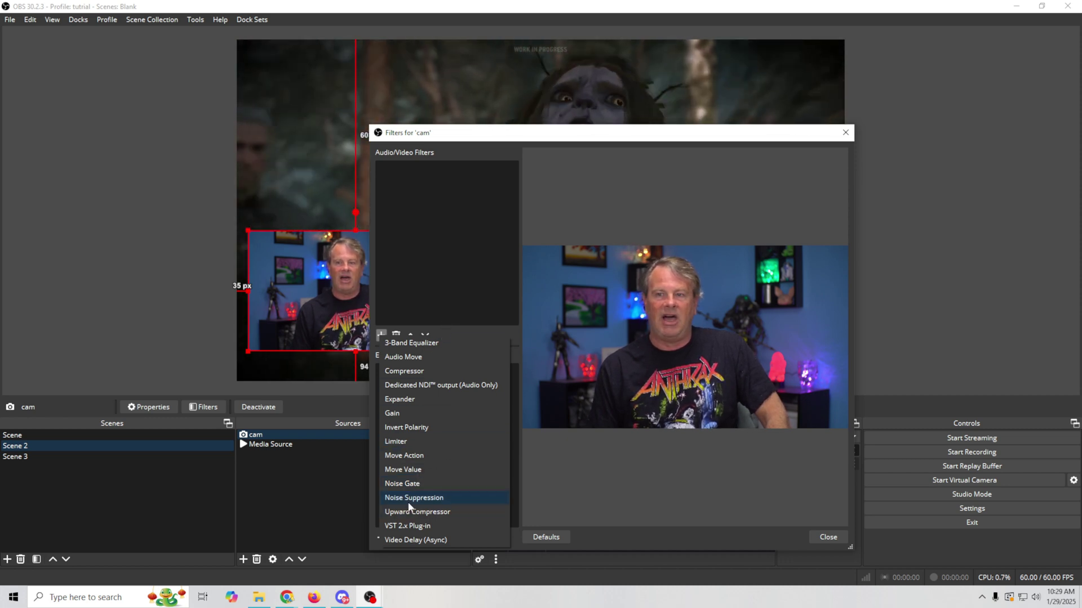
pyautogui.click(407, 540)
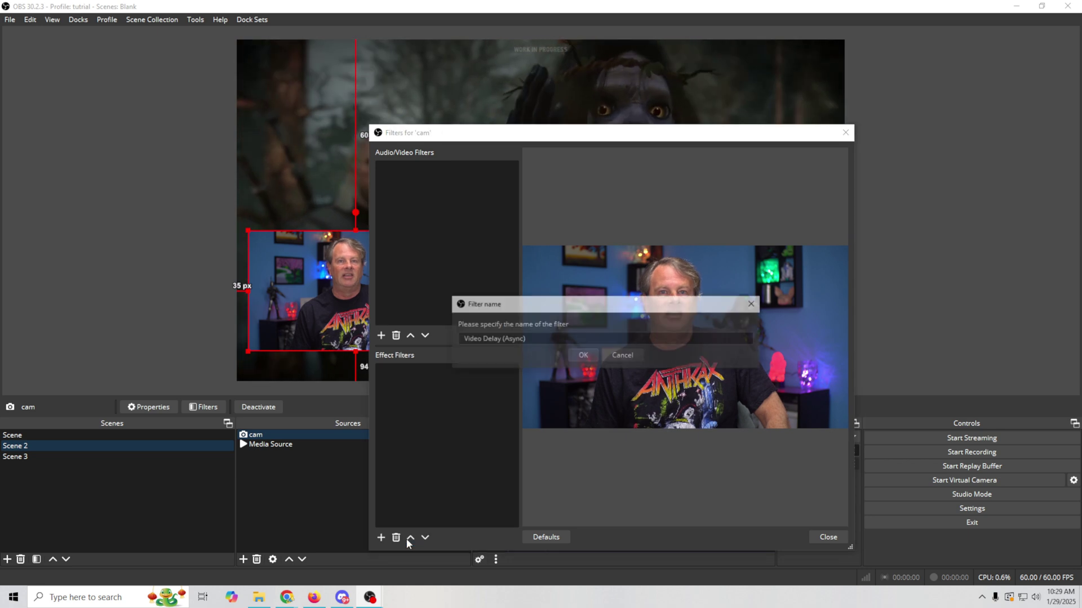
pyautogui.click(577, 357)
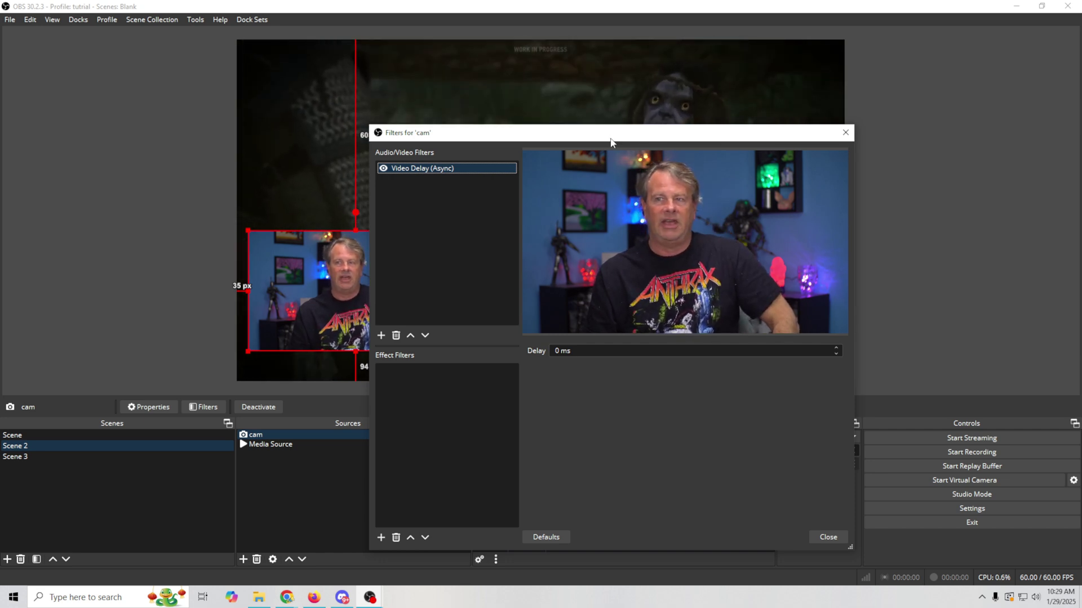
pyautogui.click(837, 347)
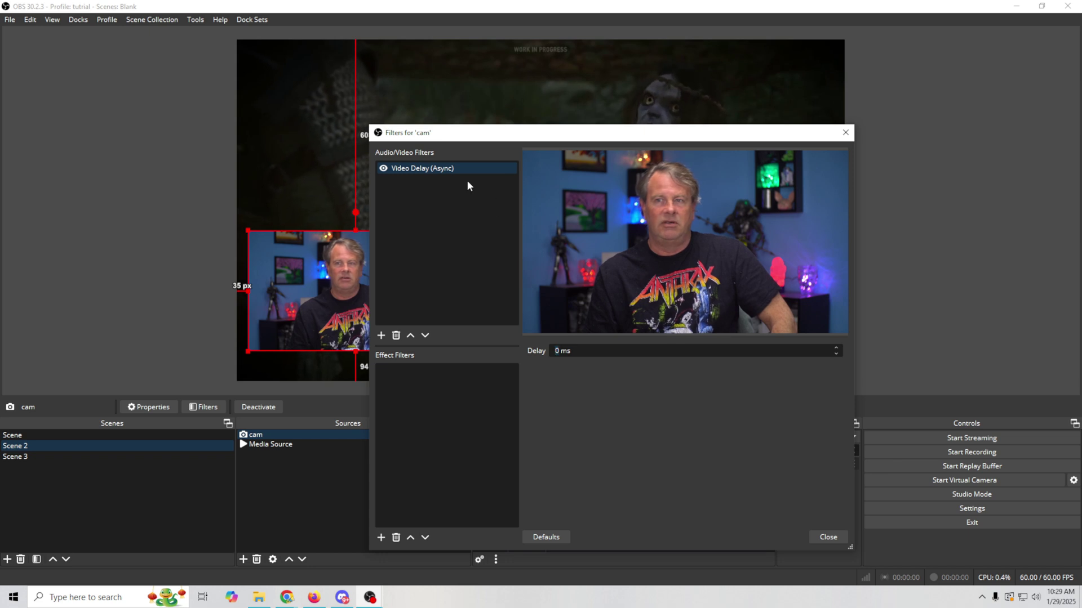
# Step: Remove the Video Delay (Async) filter from cam and close its filters
pyautogui.rightClick(429, 168)
pyautogui.click(460, 227)
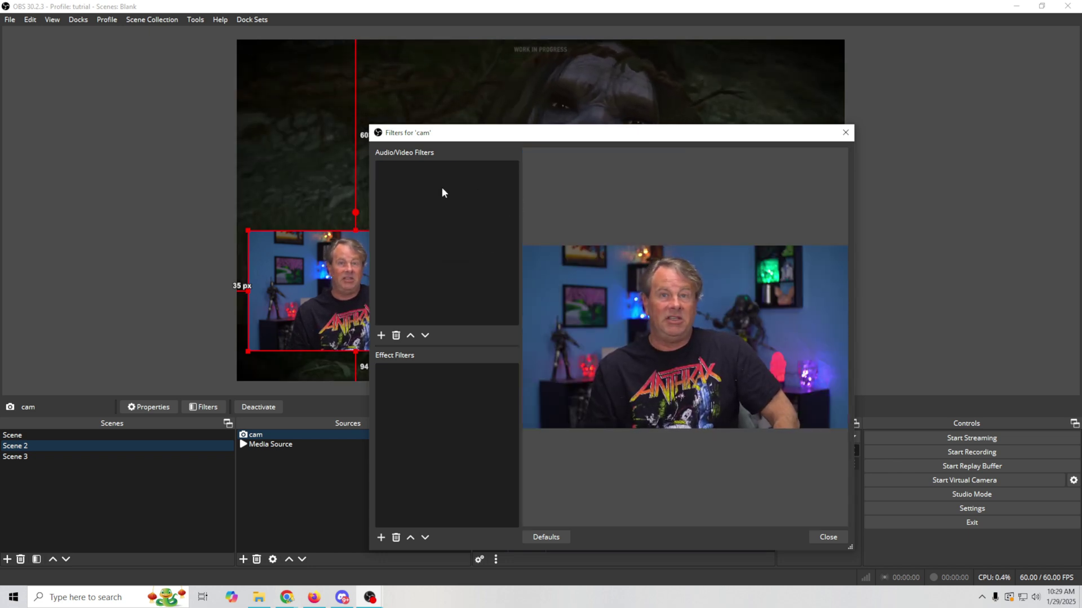
pyautogui.click(814, 536)
# Step: Switch to the scene named Scene
pyautogui.click(67, 437)
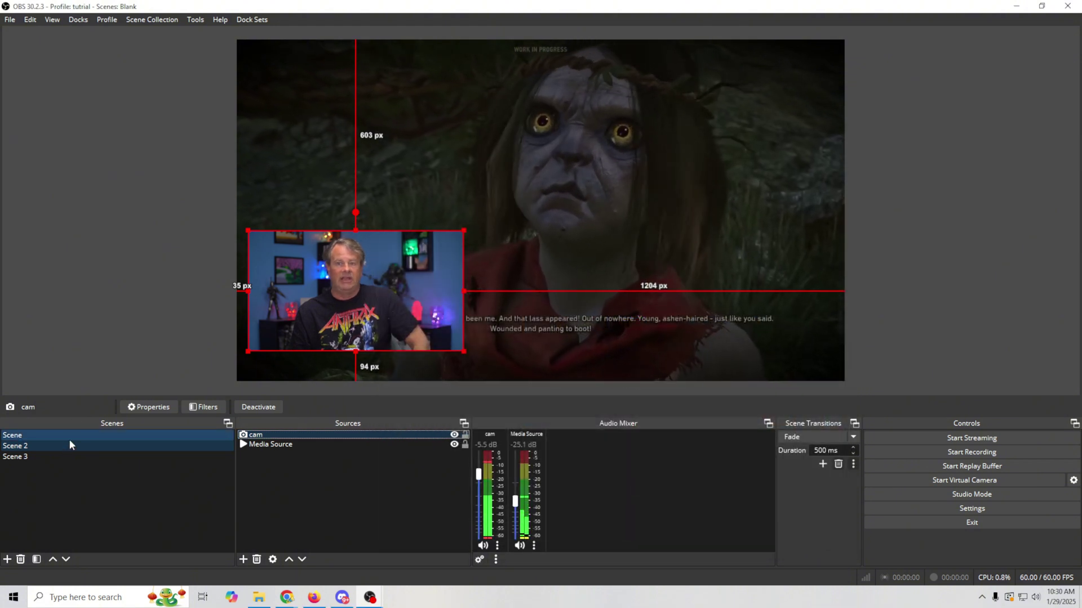
pyautogui.click(73, 434)
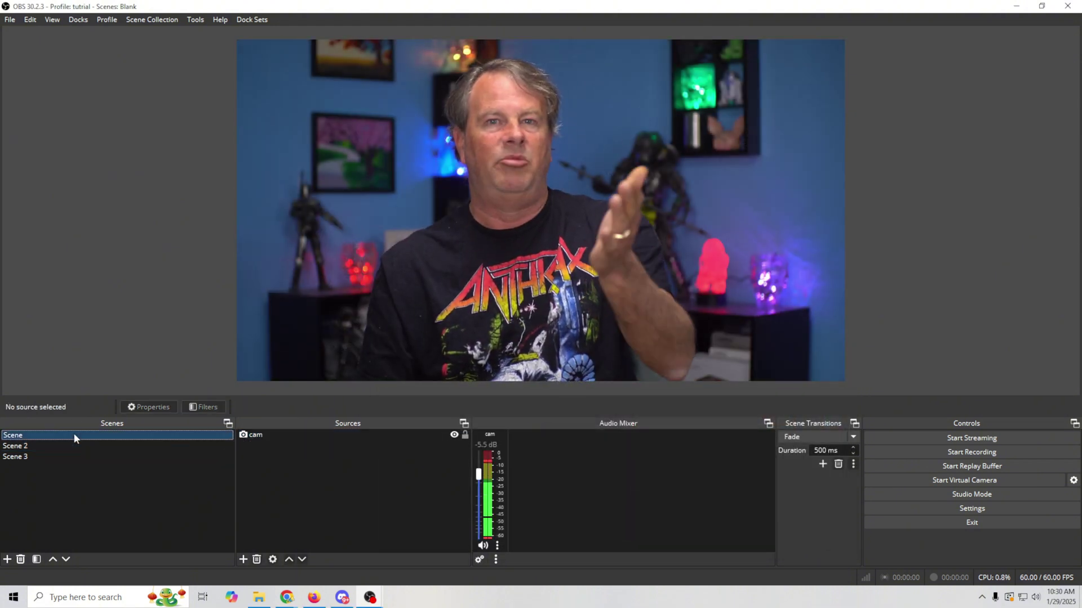